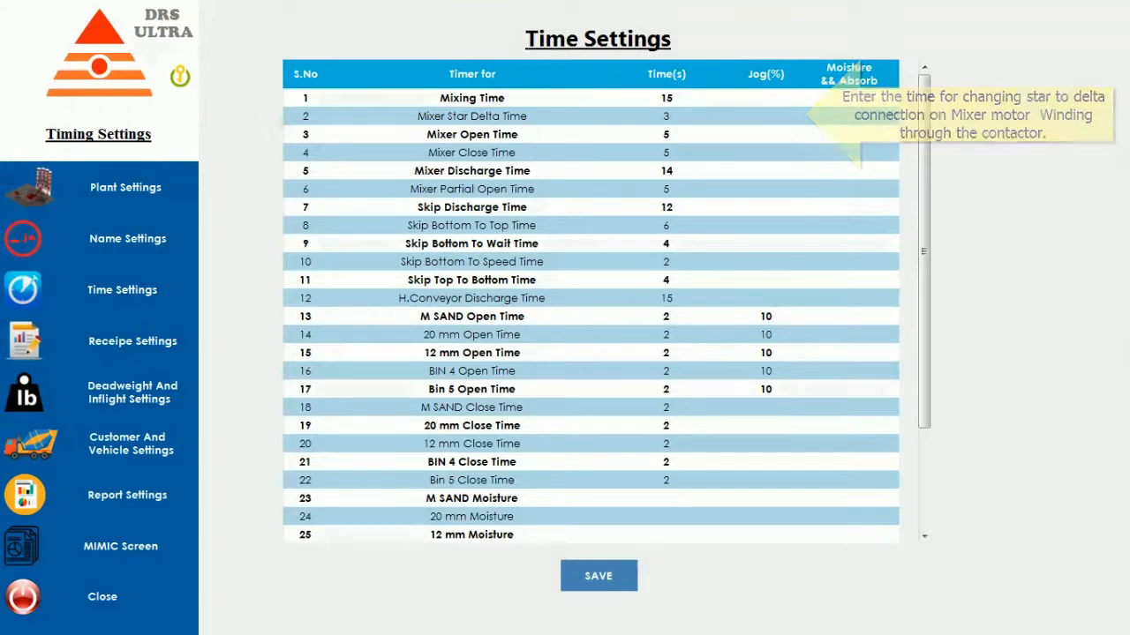
Set the Mixer Star Delta Time to 2 seconds in the timer table.
left_click(668, 116)
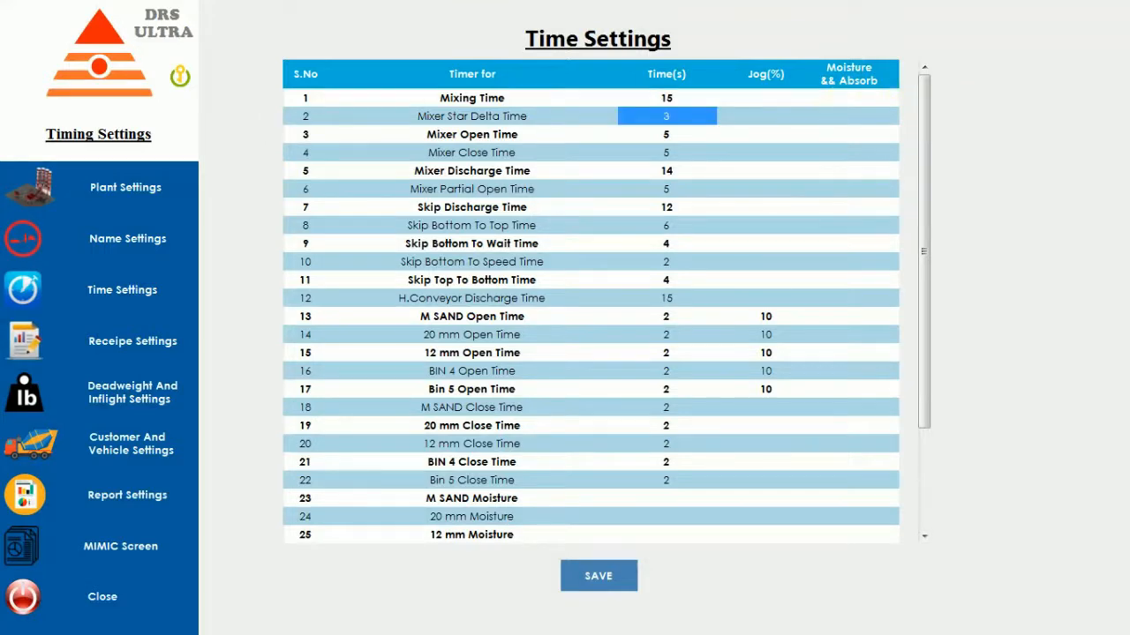
left_click(684, 116)
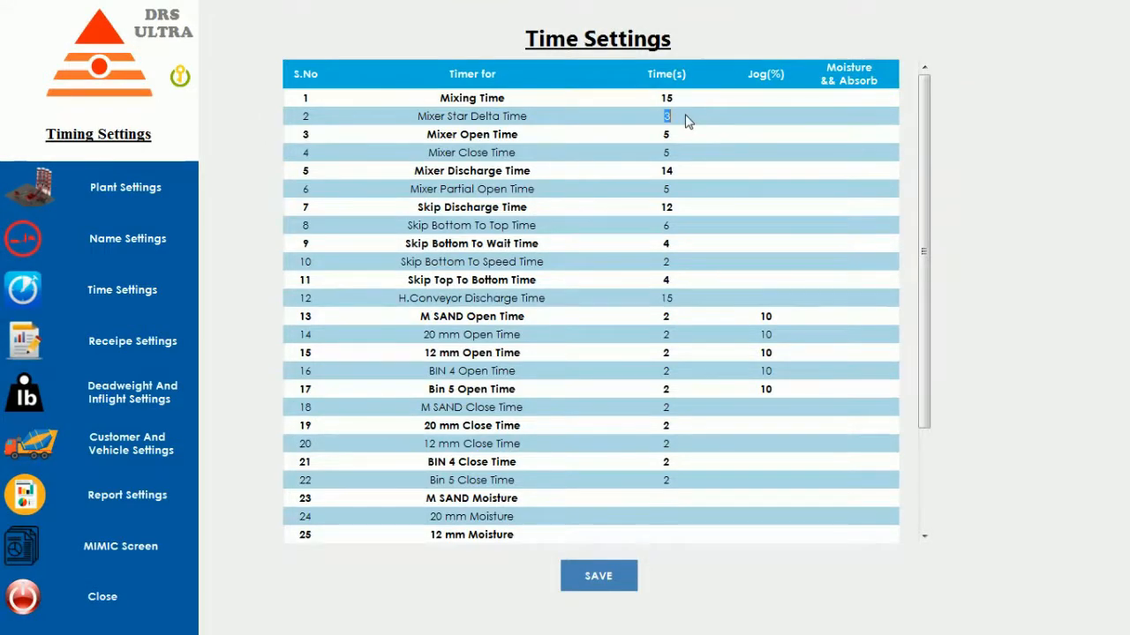
type("2")
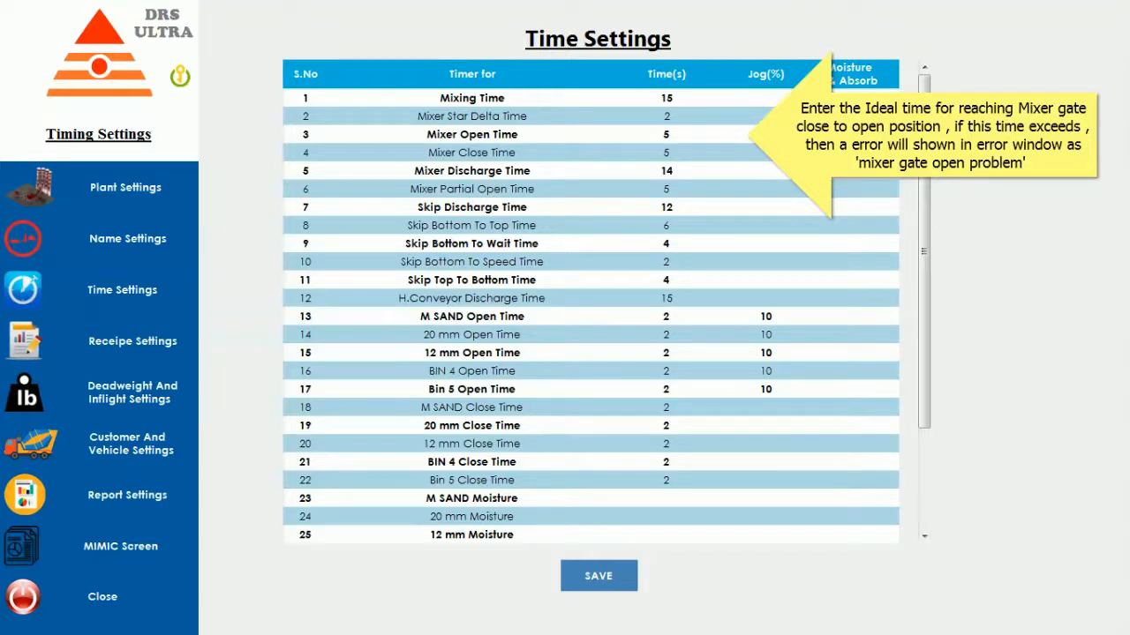
Set both the Mixer Open Time and the Mixer Close Time to 4 seconds.
left_click(666, 135)
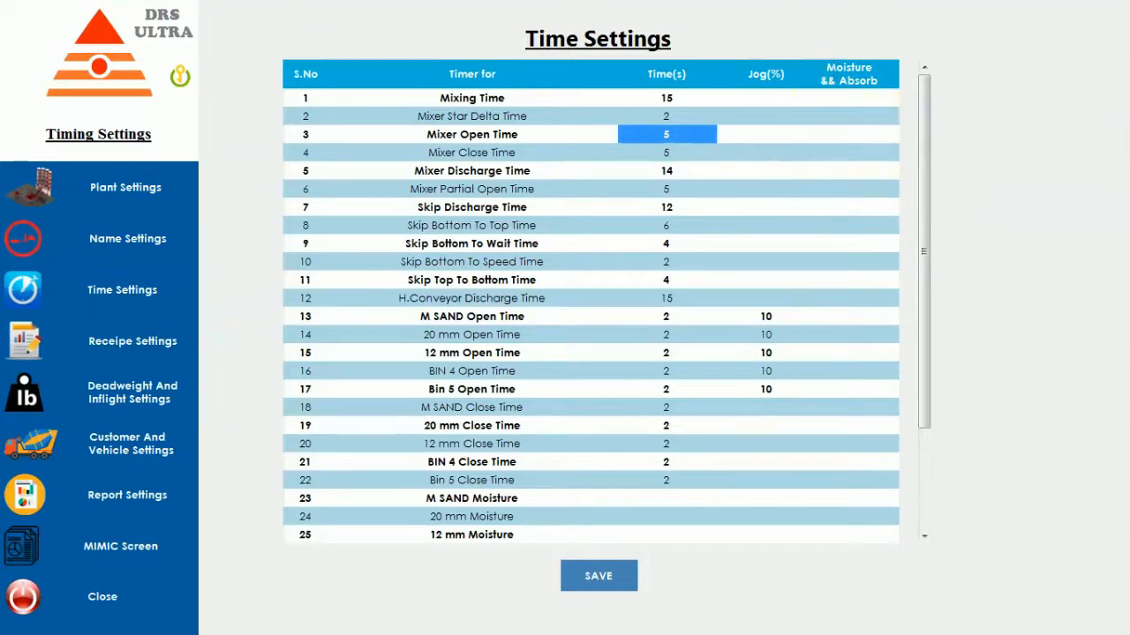
left_click(679, 129)
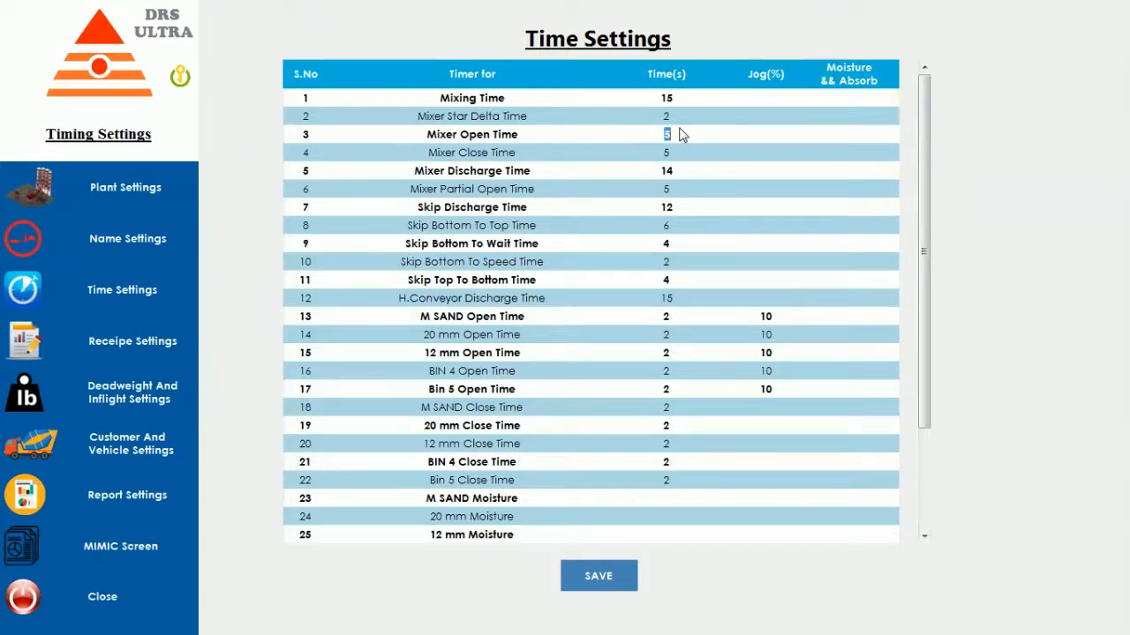
type("4")
key("Return")
left_click(666, 152)
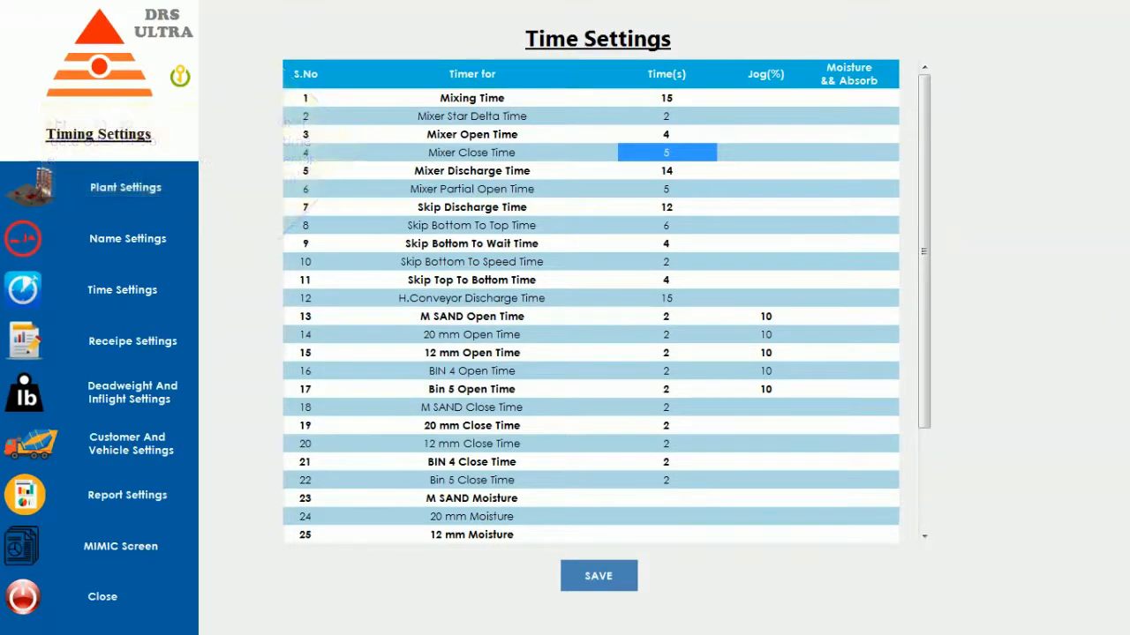
double_click(669, 154)
type("4")
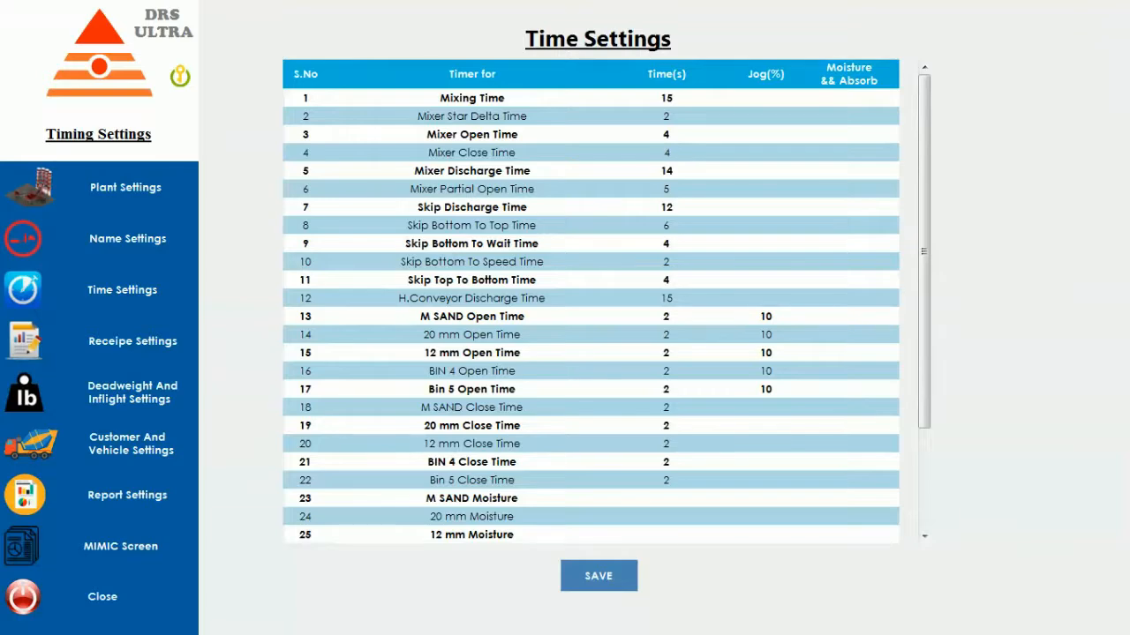
key("Return")
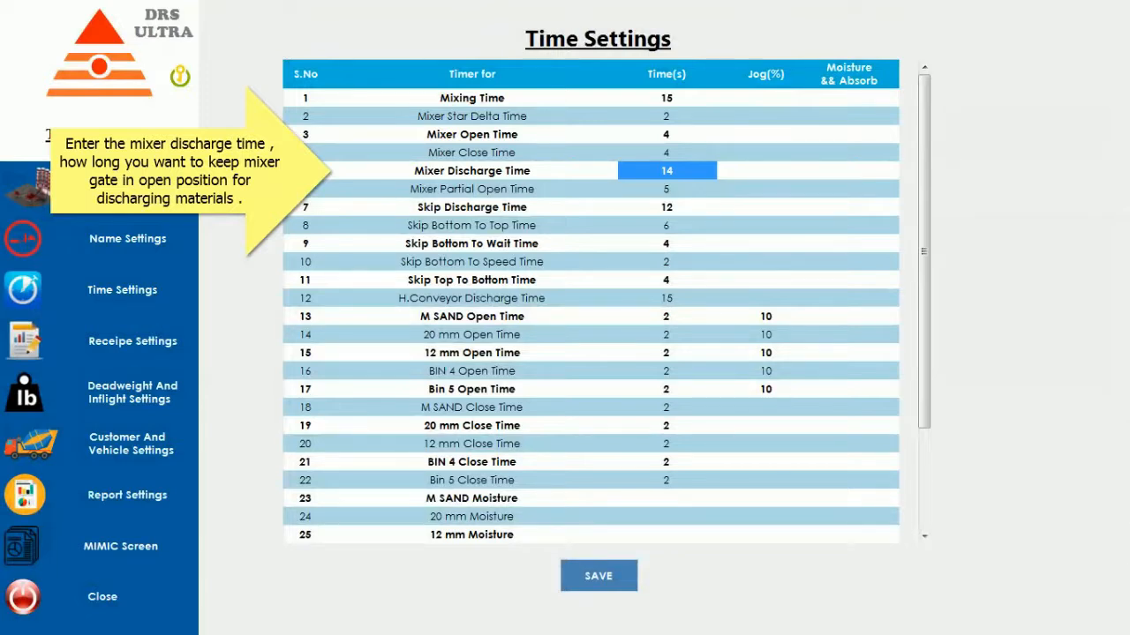
Set the Mixer Discharge Time to 15 seconds and the Mixer Partial Open Time to 6 seconds.
left_click(676, 175)
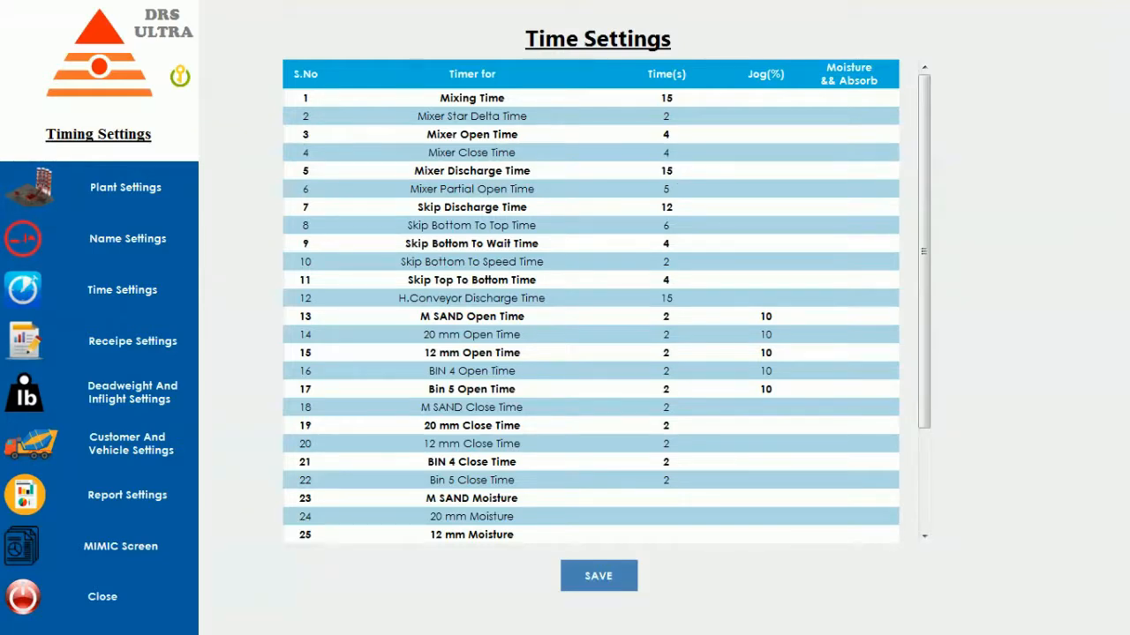
left_click(666, 189)
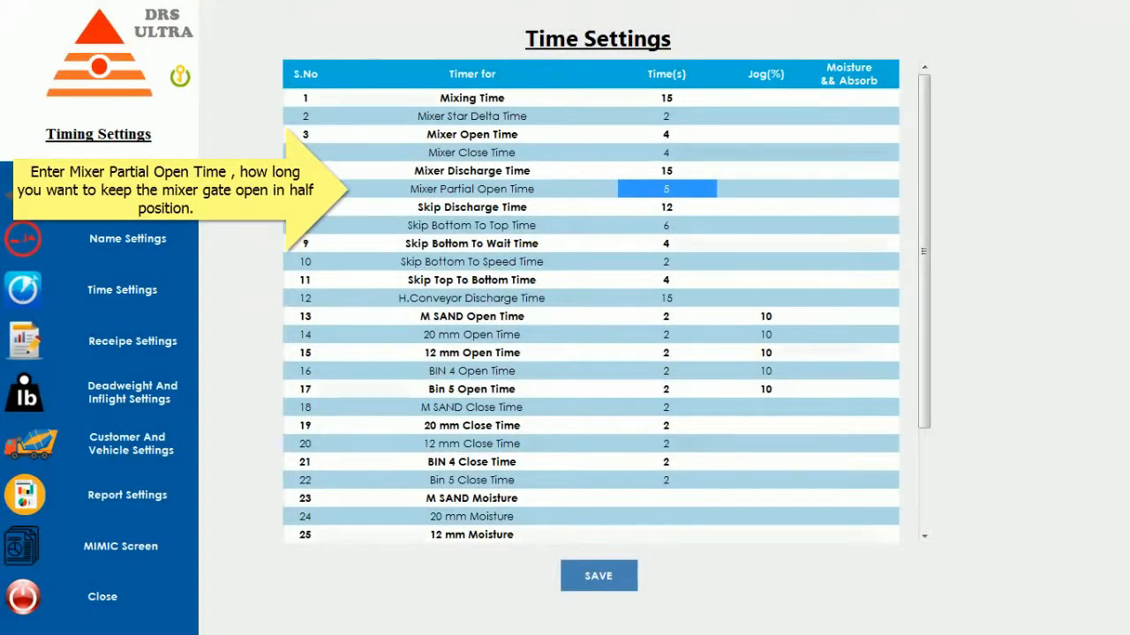
left_click(679, 192)
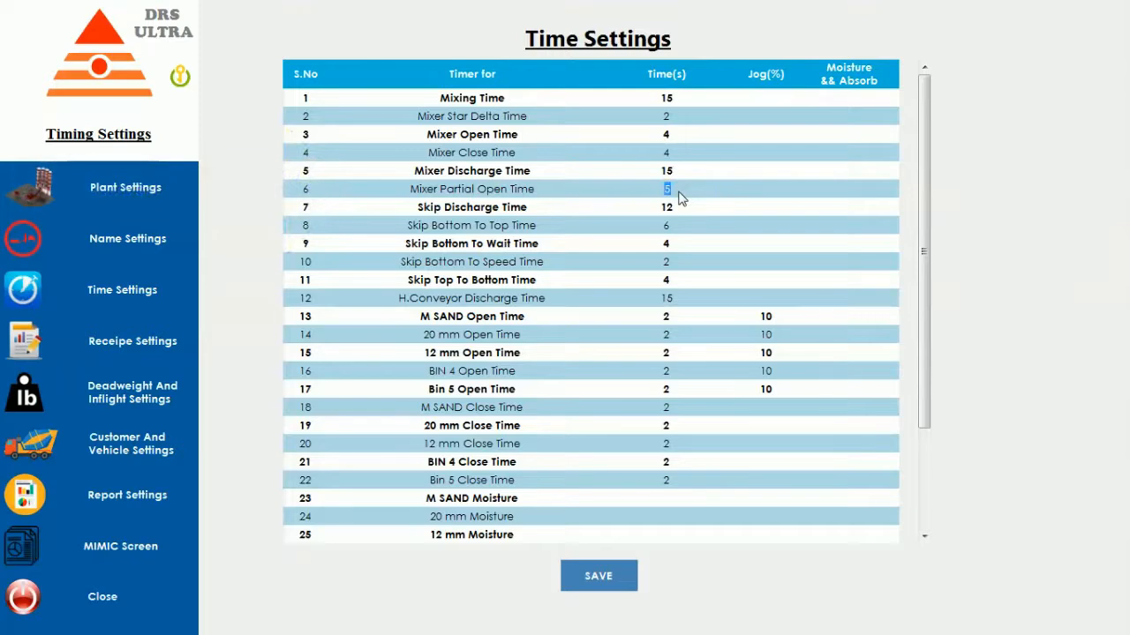
type("6")
key("Return")
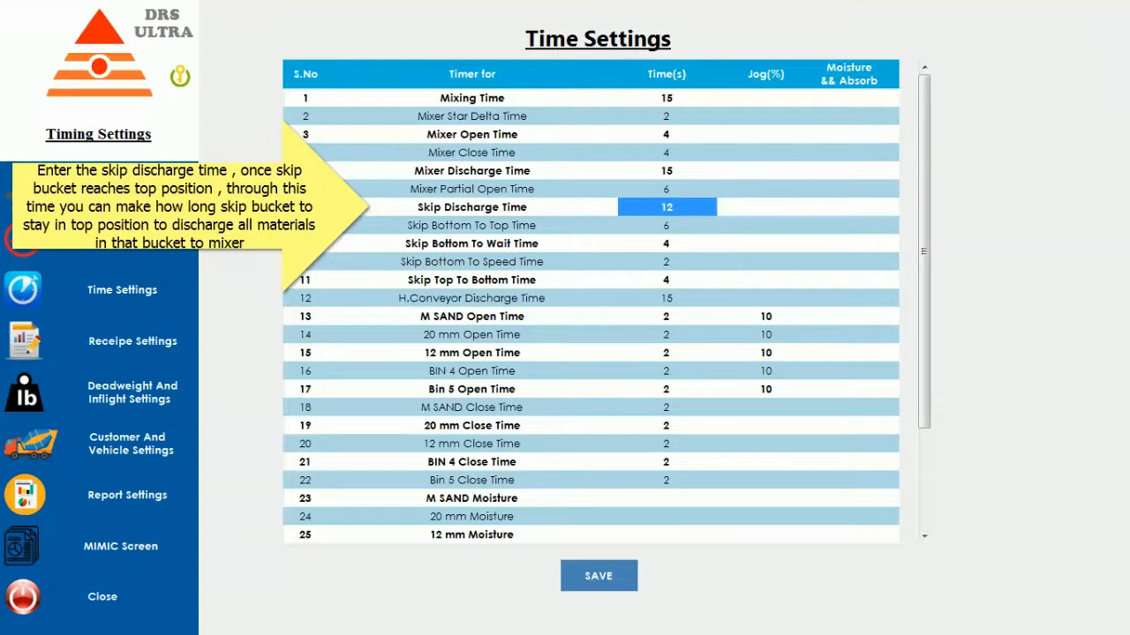
Set the Skip Discharge Time to 14 seconds and the Skip Bottom To Top Time to 5 seconds.
double_click(668, 207)
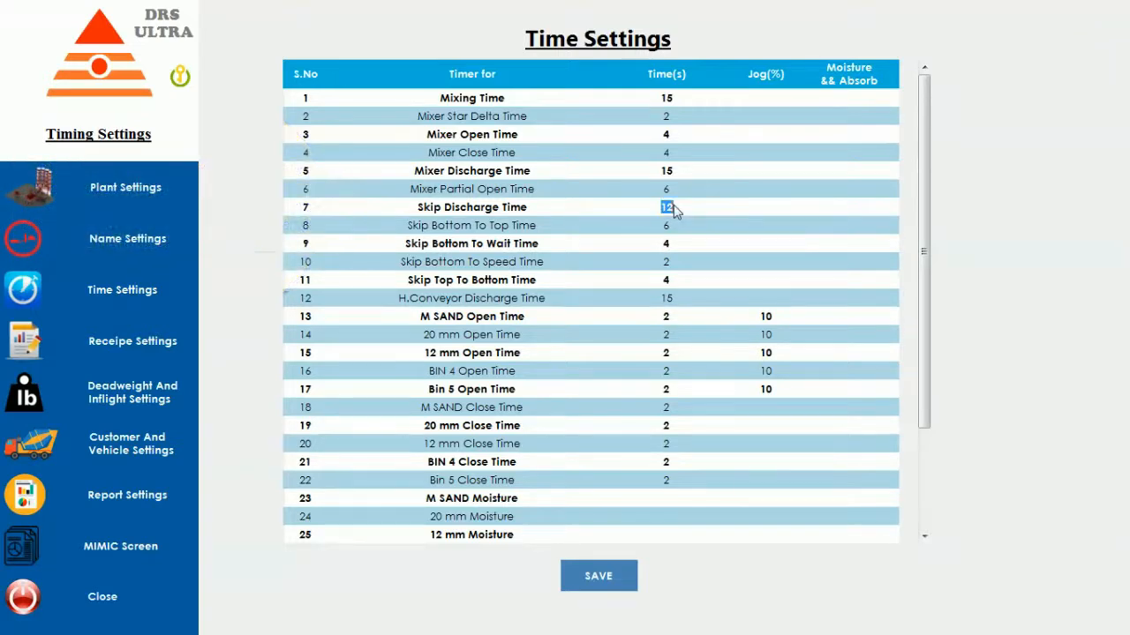
type("14")
key("Return")
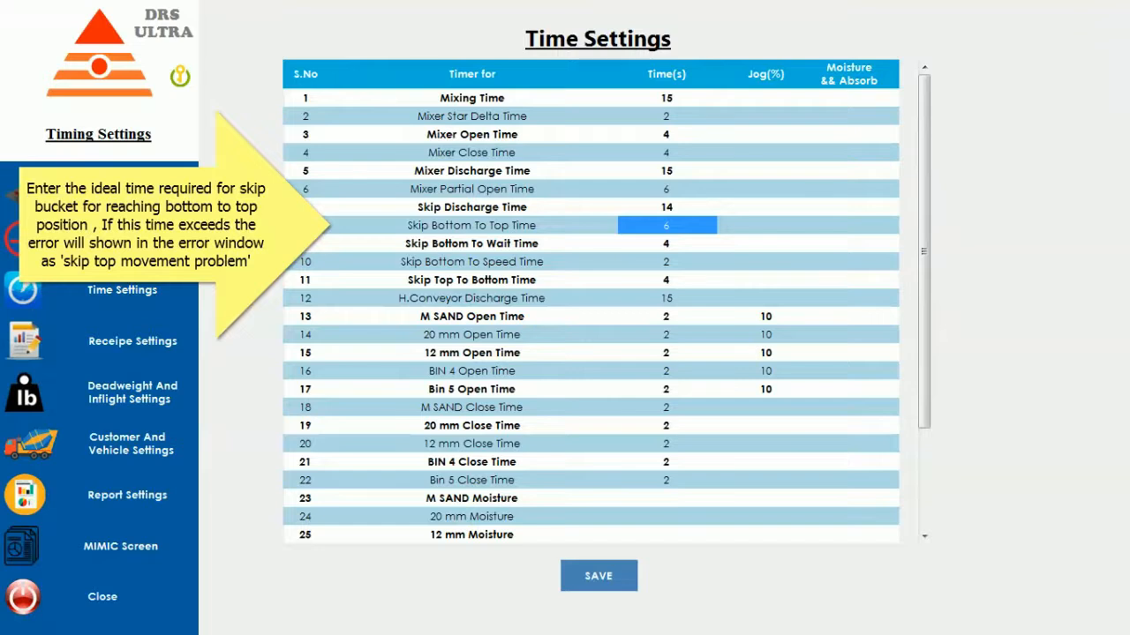
left_click(676, 227)
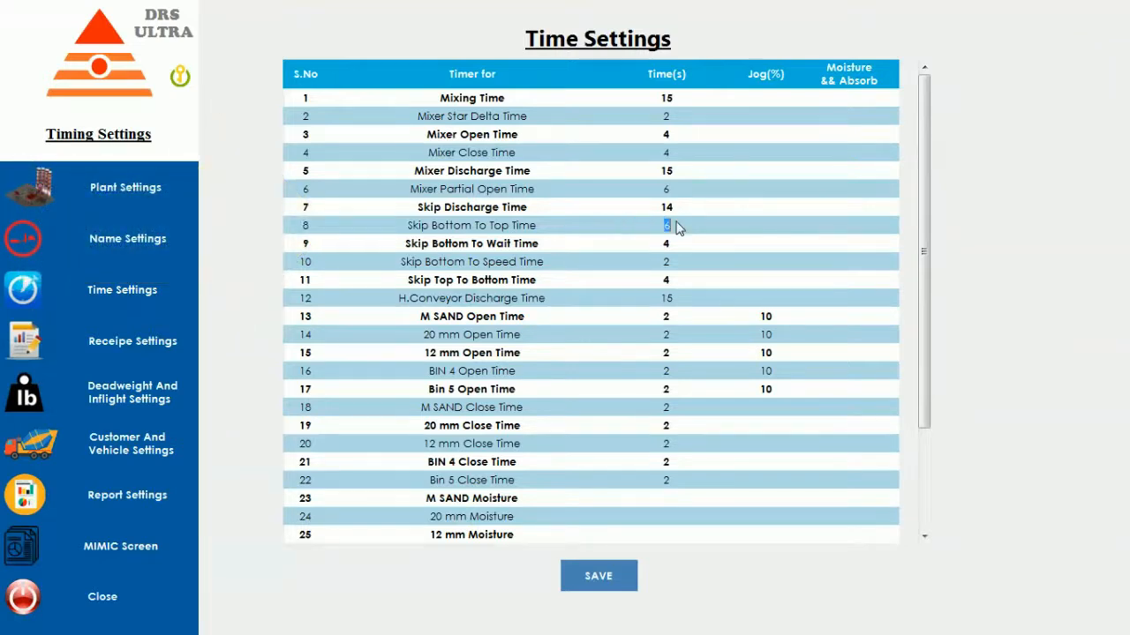
type("5")
key("Return")
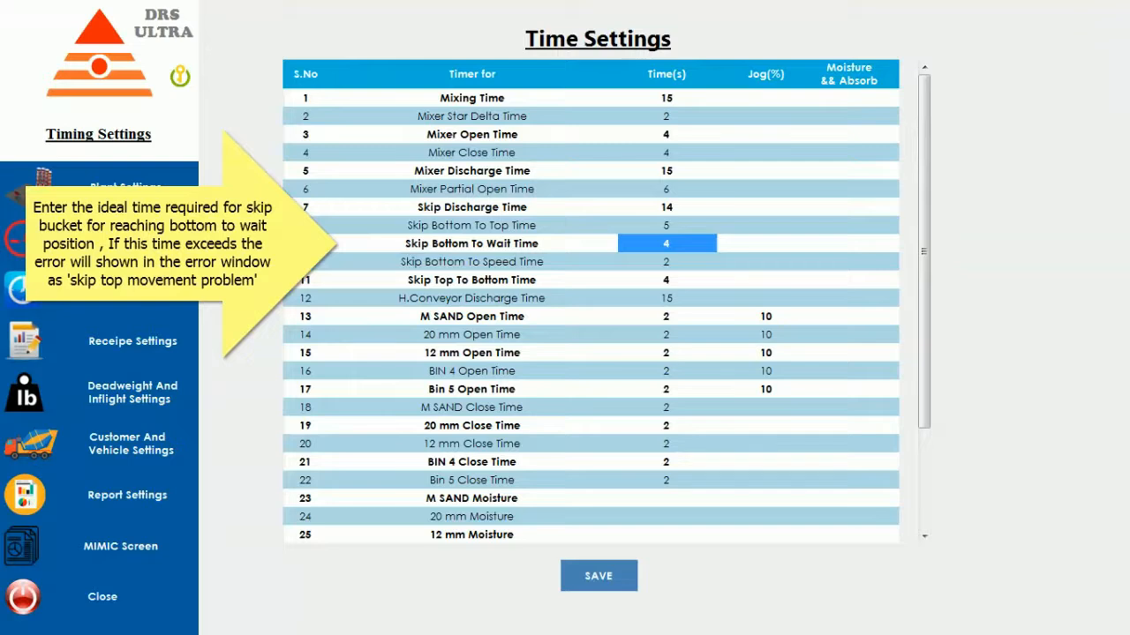
Set the Skip Bottom To Wait Time to 2 seconds and the Skip Bottom To Speed Time to 1 second.
double_click(674, 246)
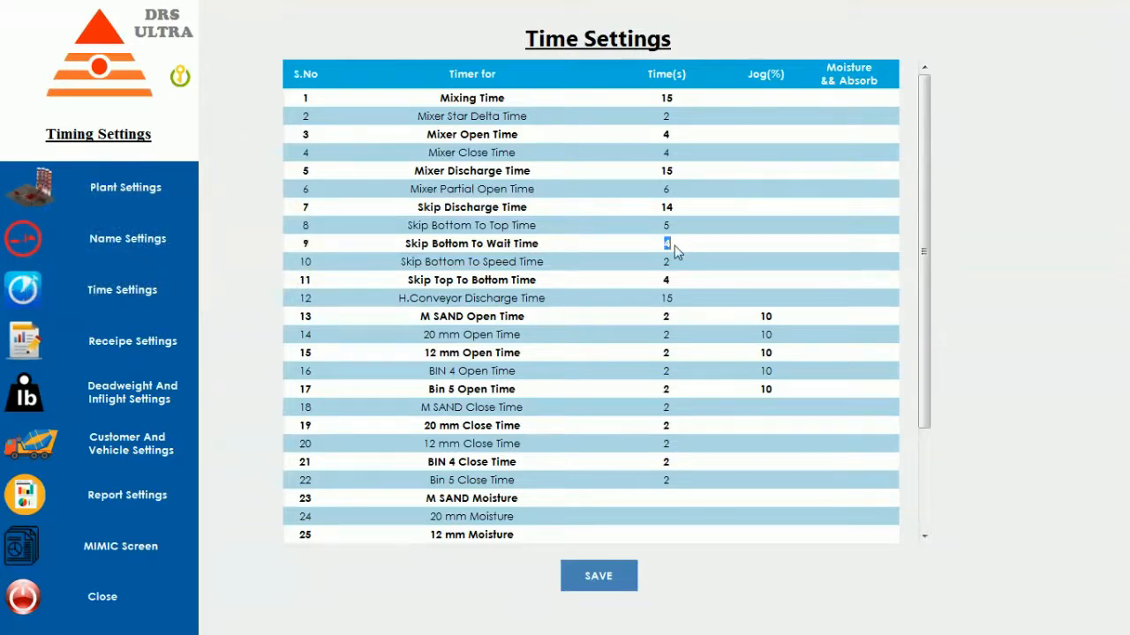
type("2")
key("Return")
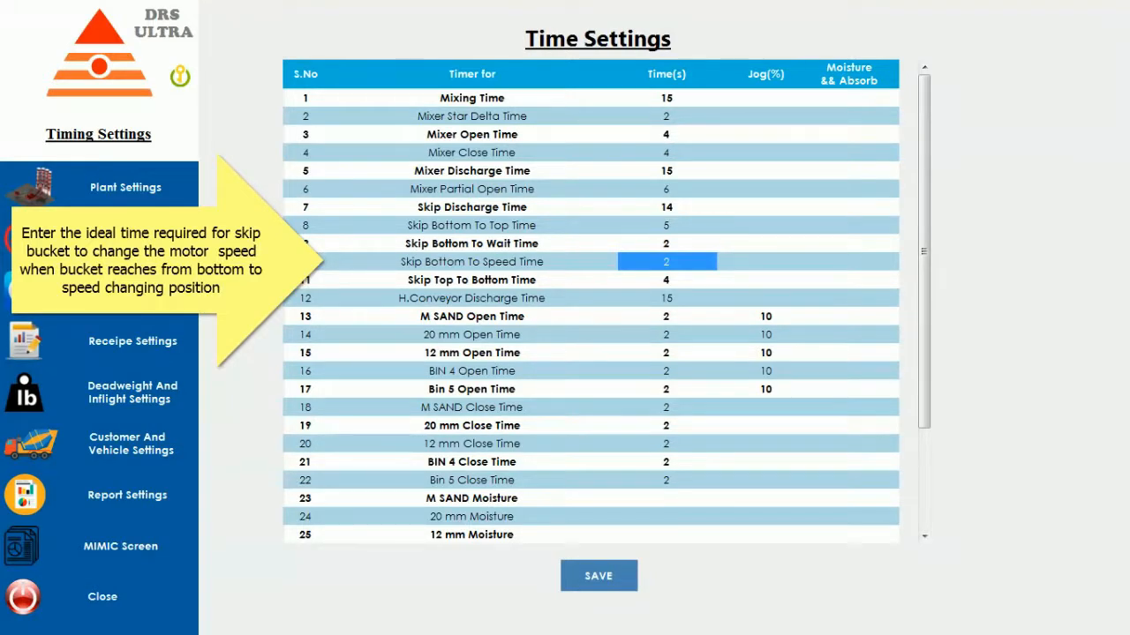
double_click(668, 262)
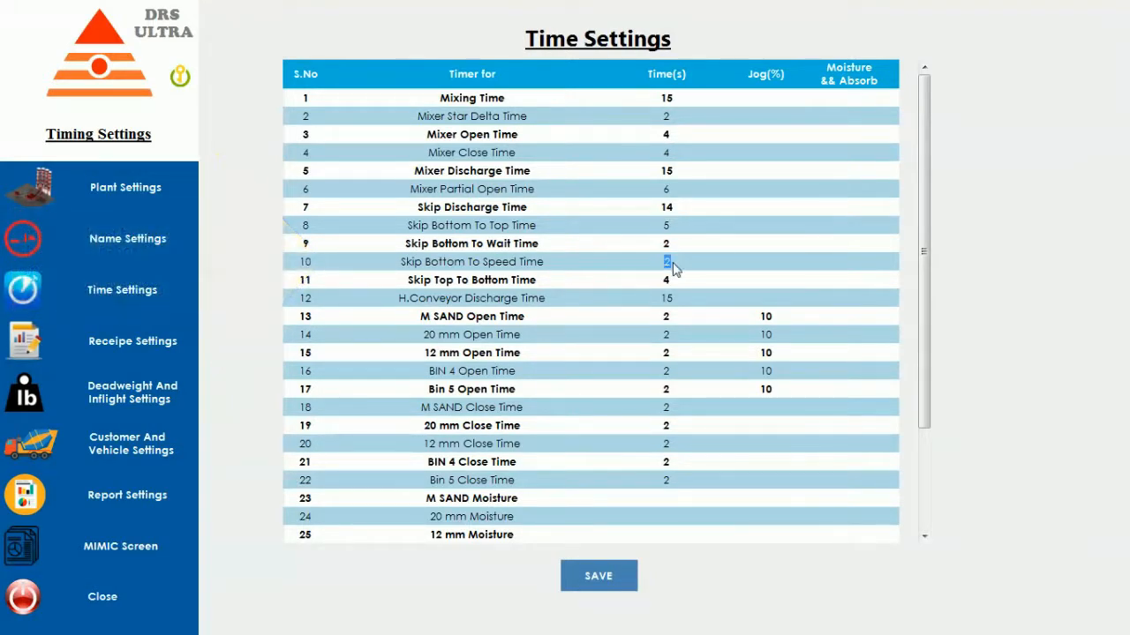
type("1")
key("Return")
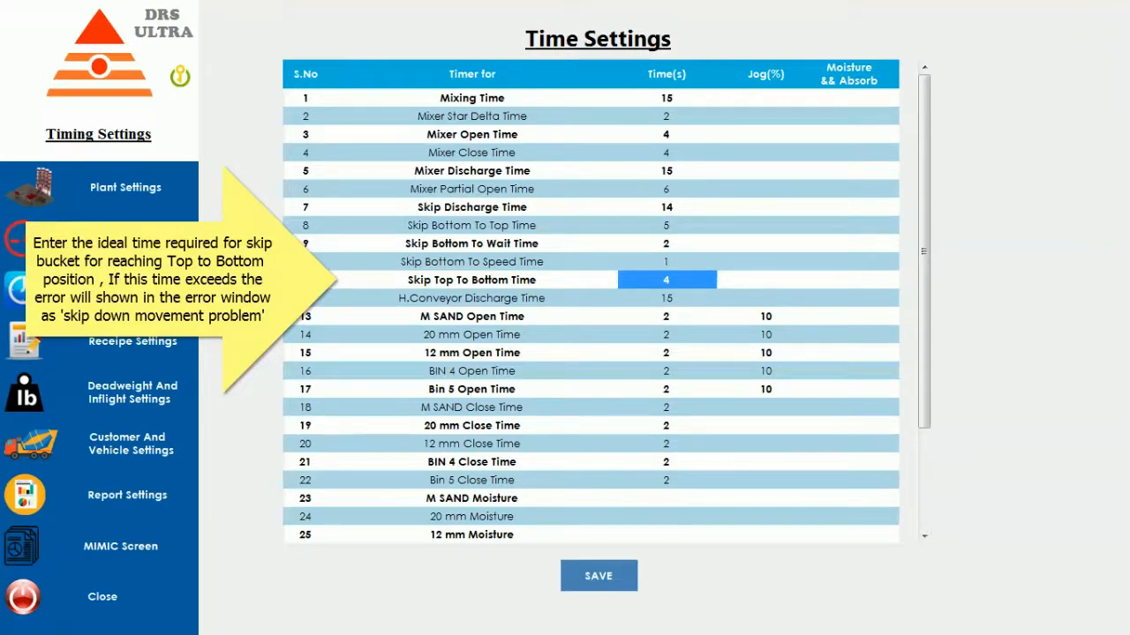
Set the Skip Top To Bottom Time to 4 seconds and the H.Conveyor Discharge Time to 10 seconds.
left_click(666, 280)
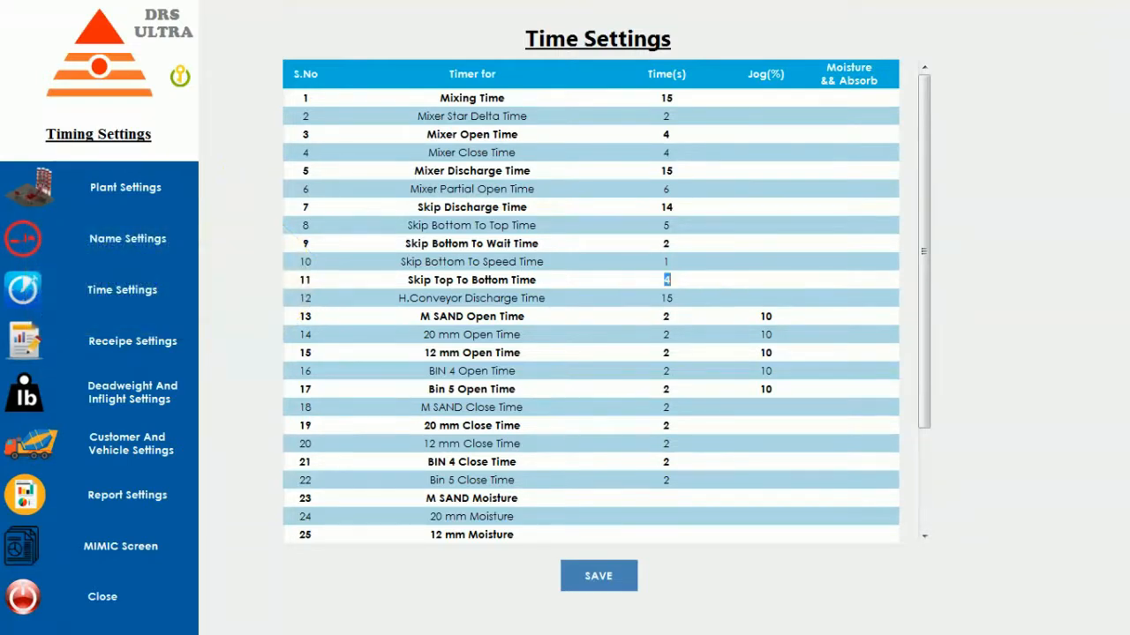
key("Return")
left_click(667, 298)
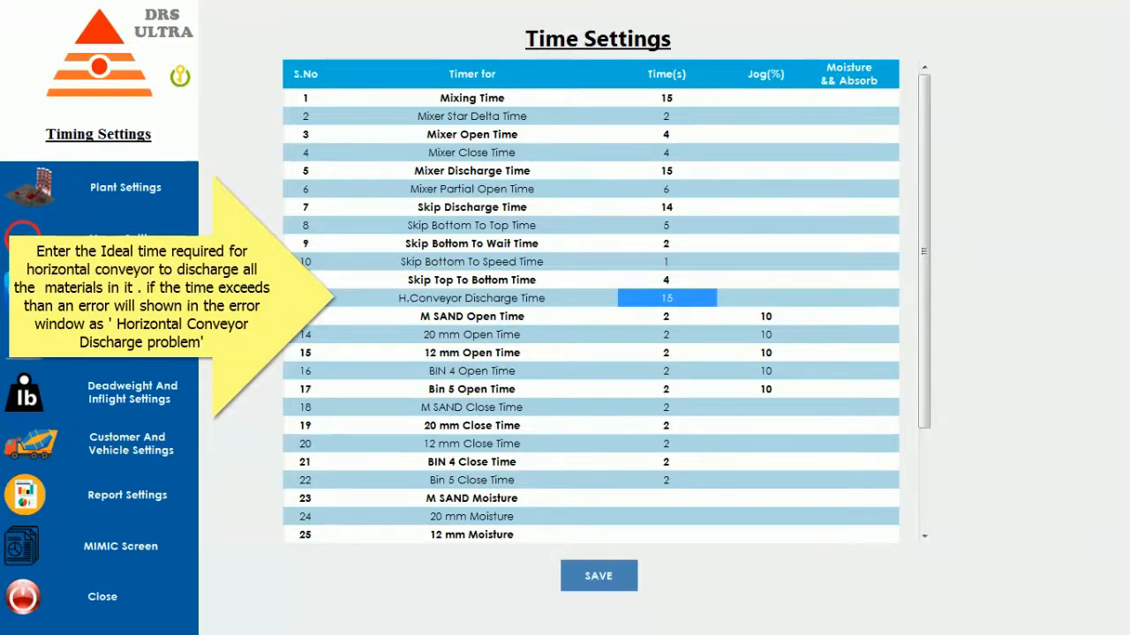
left_click(674, 298)
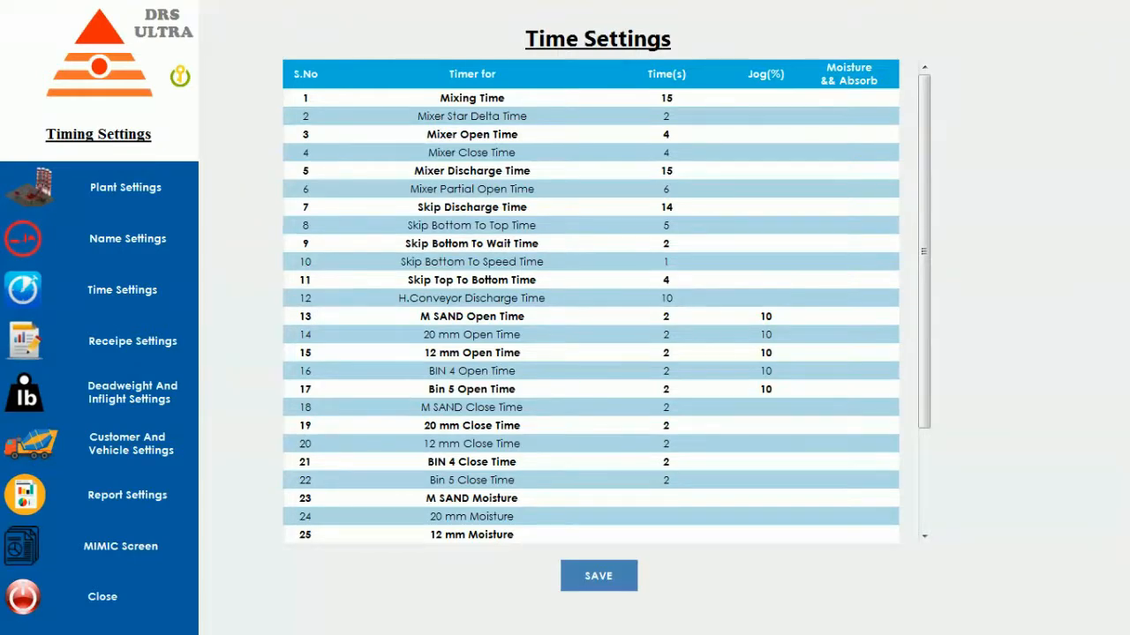
Set the M SAND Open Time to 3 seconds and its jog percentage to 50.
left_click(666, 317)
double_click(666, 317)
type("3")
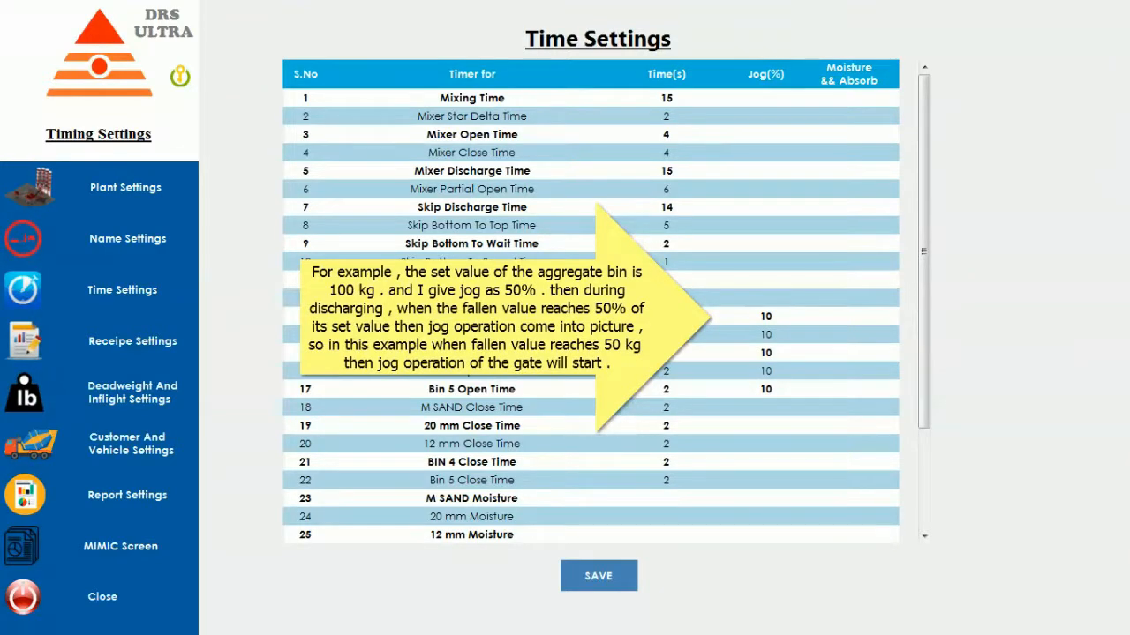
left_click(766, 316)
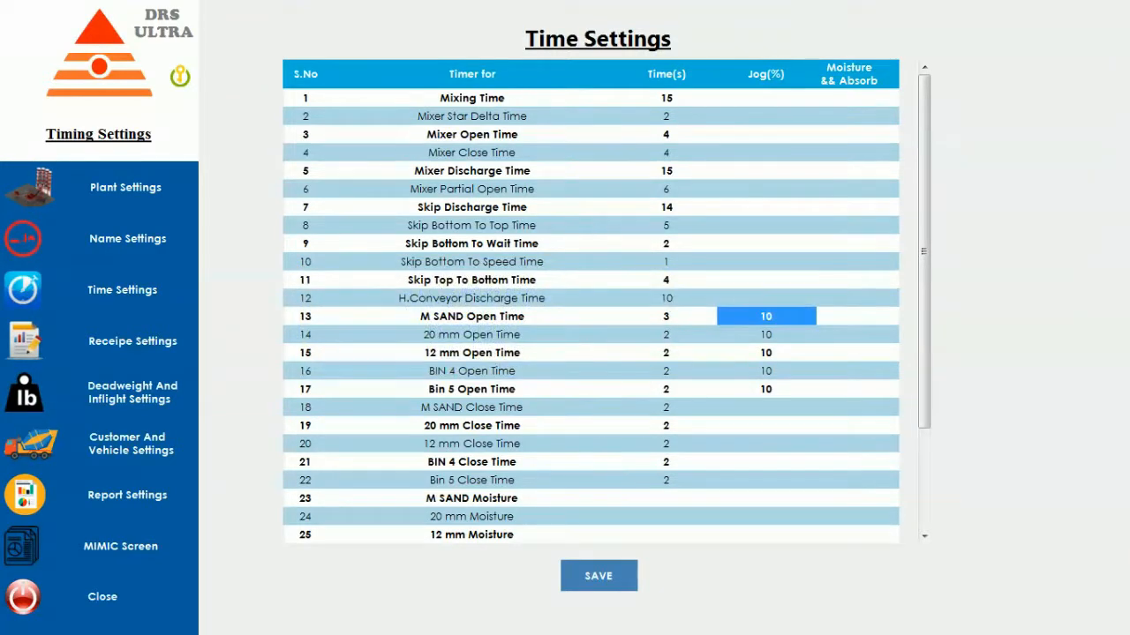
left_click(766, 316)
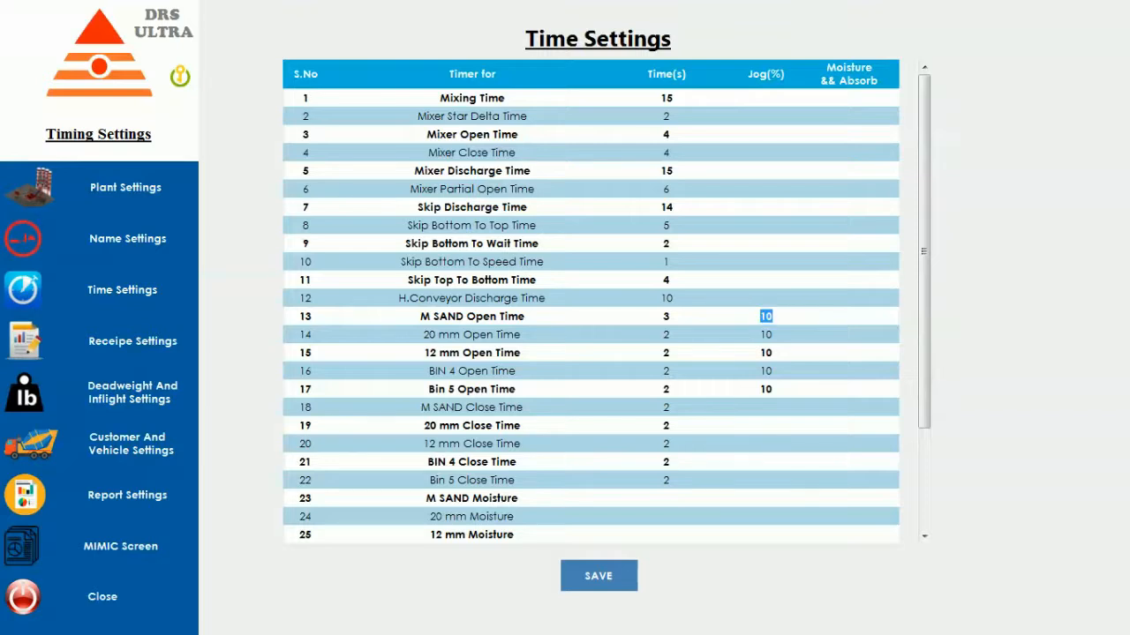
type("50")
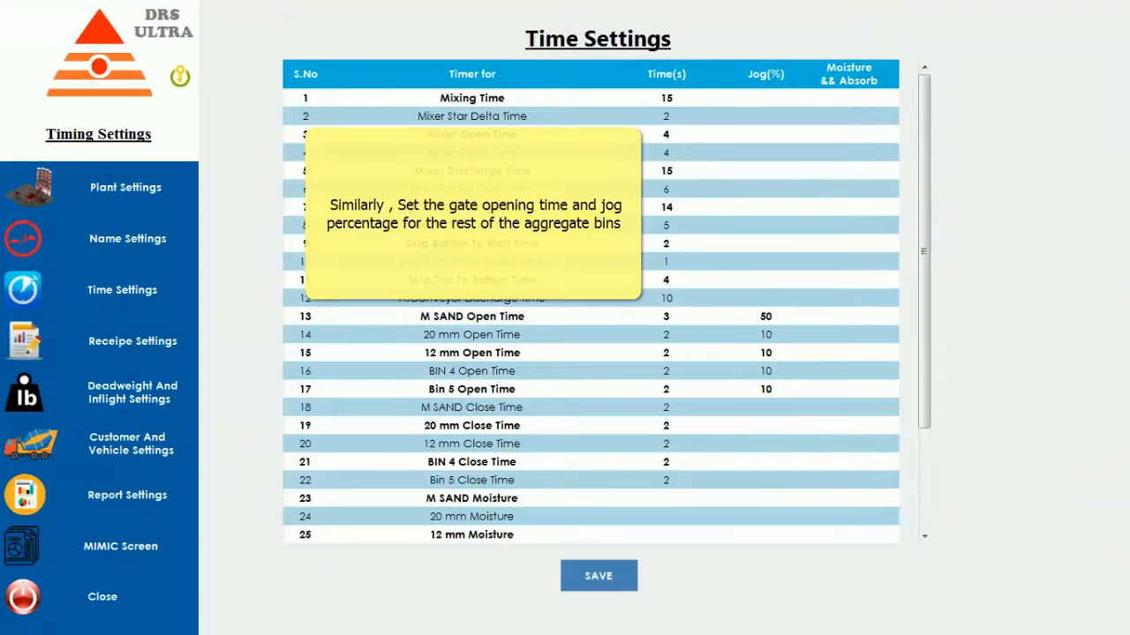
Set the 20 mm Open Time to 3 seconds and its jog percentage to 50.
left_click(666, 335)
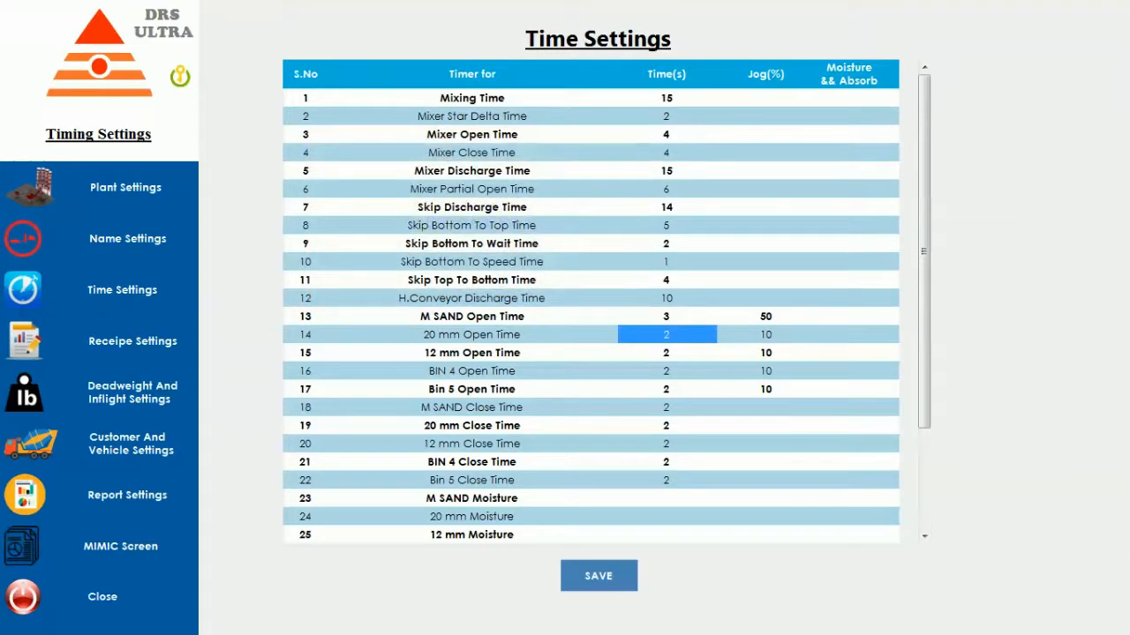
left_click(675, 339)
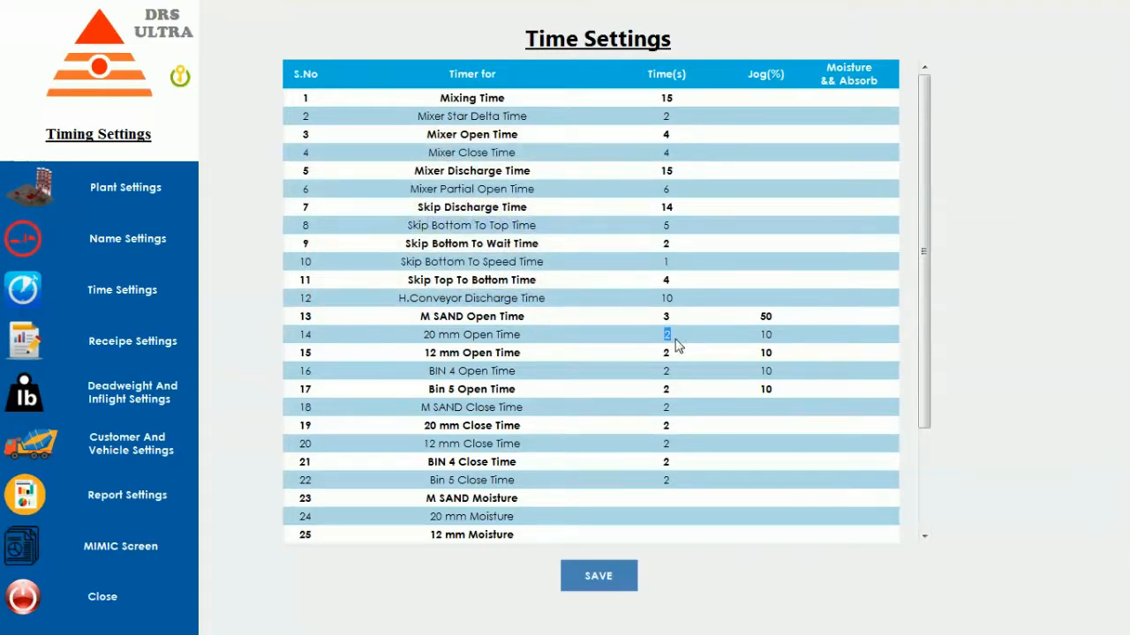
type("3")
left_click(767, 339)
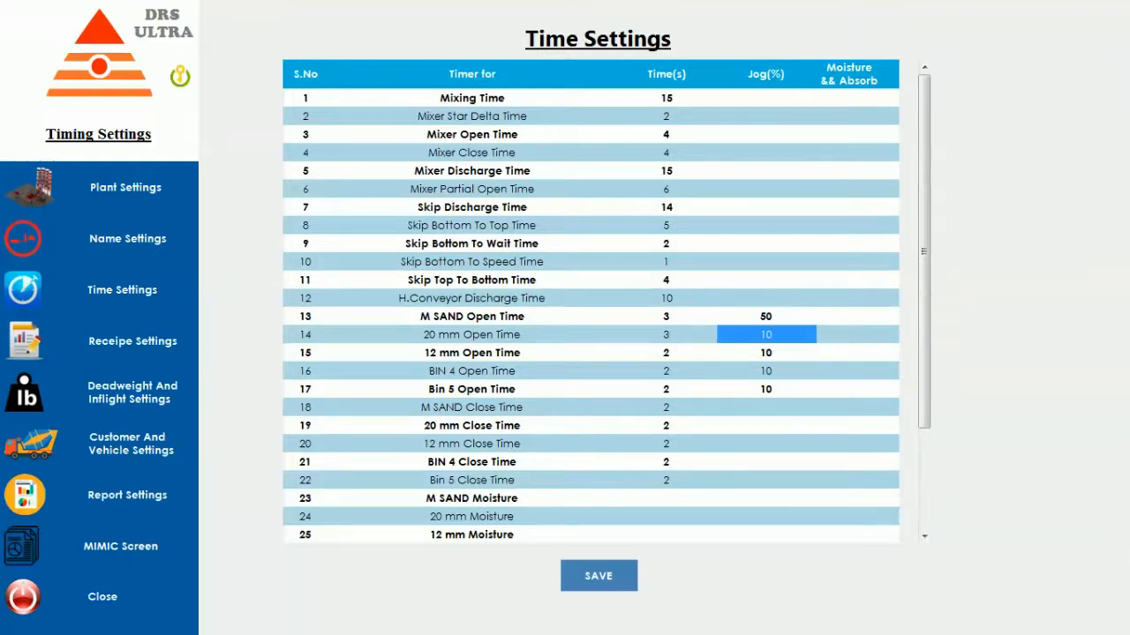
left_click(766, 336)
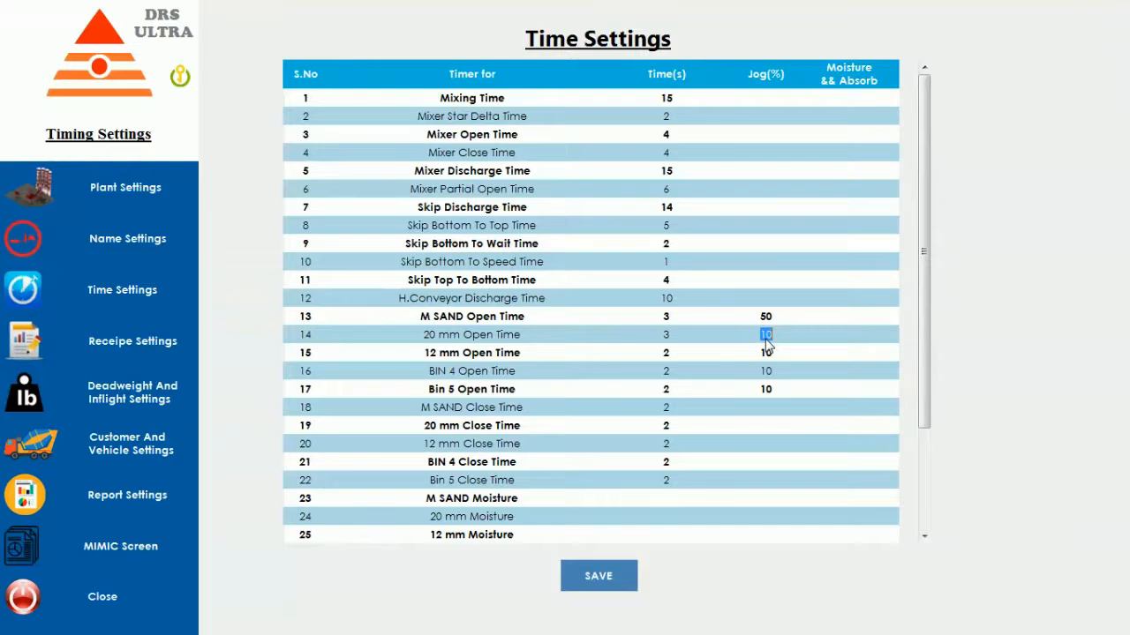
type("50")
Set the 12 mm Open Time to 3 seconds and its jog percentage to 50.
left_click(663, 355)
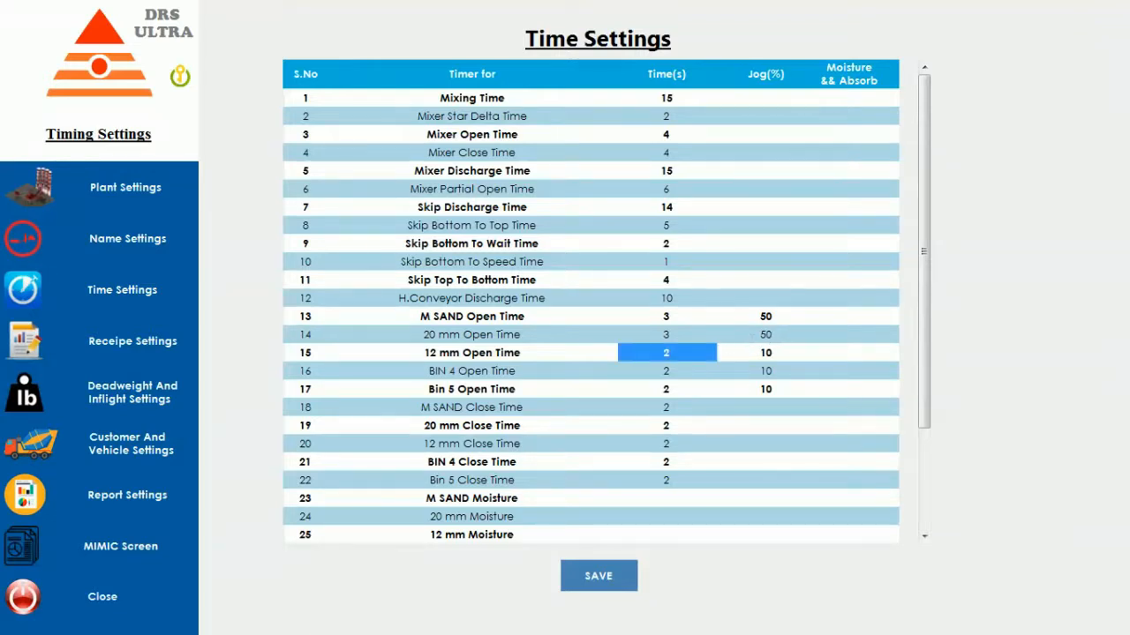
left_click(665, 355)
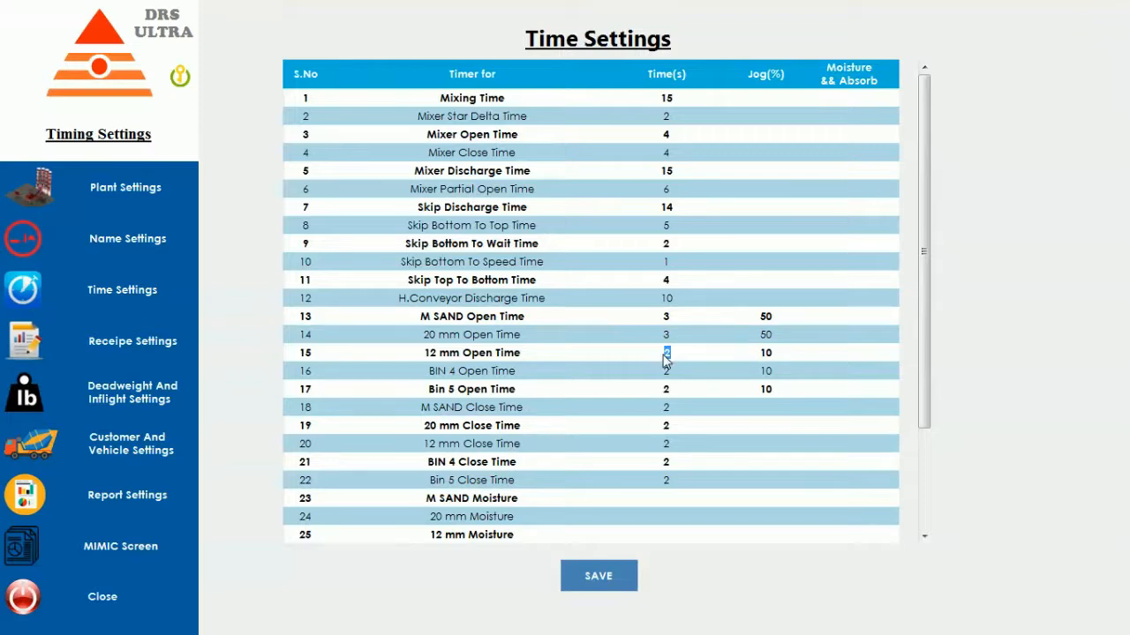
type("3")
left_click(769, 357)
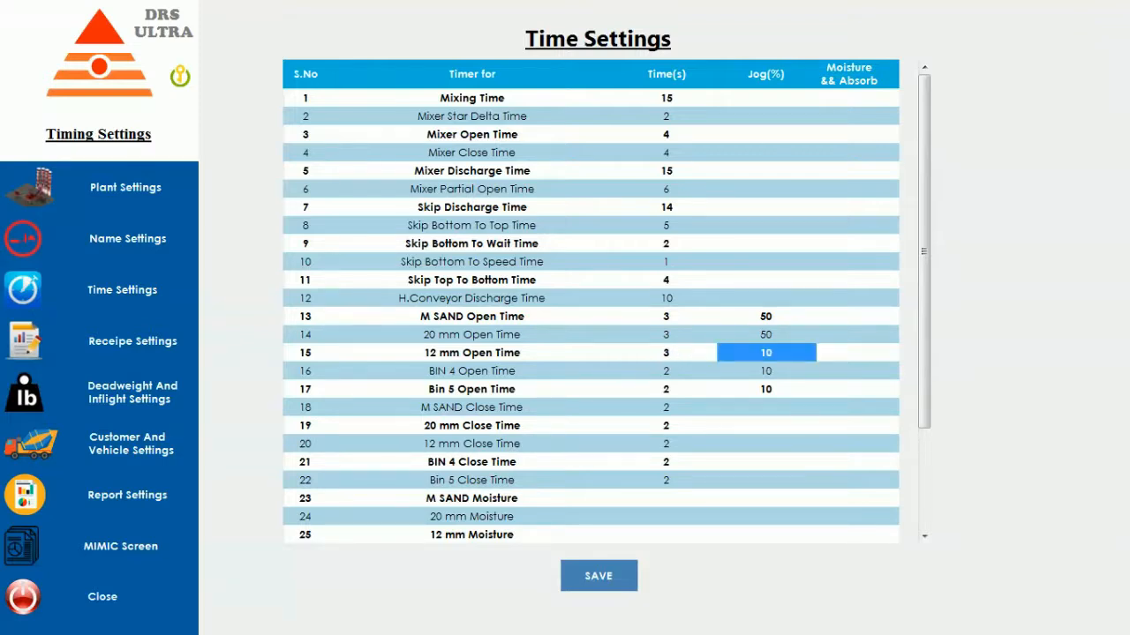
left_click(769, 359)
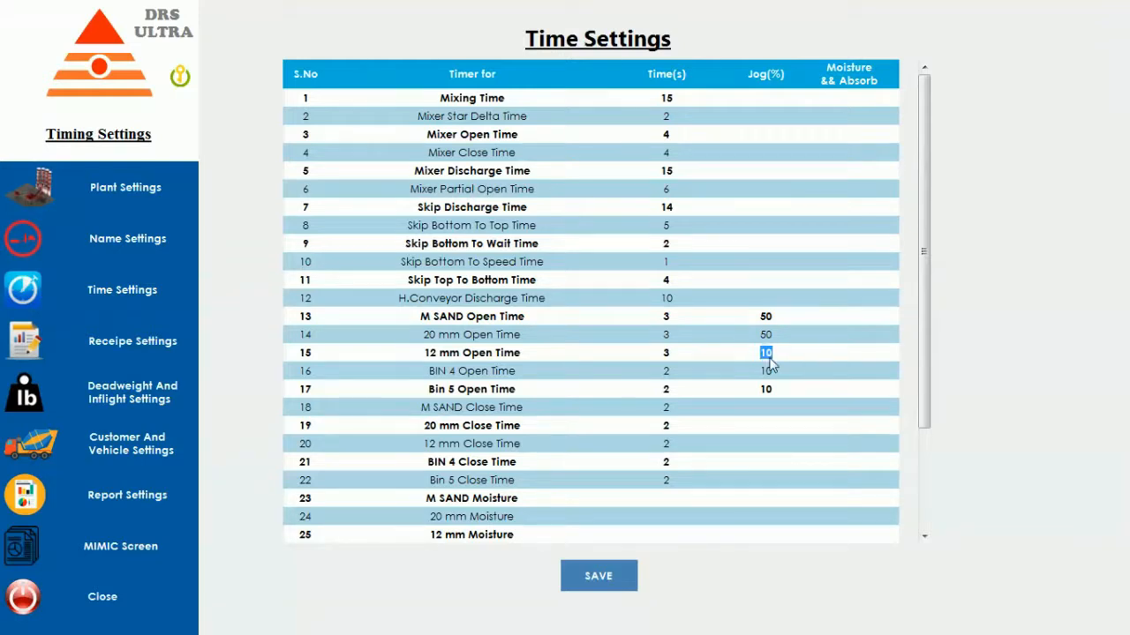
type("50")
key("Return")
Set the BIN 4 Open Time to 3 seconds and its jog percentage to 50.
left_click(687, 369)
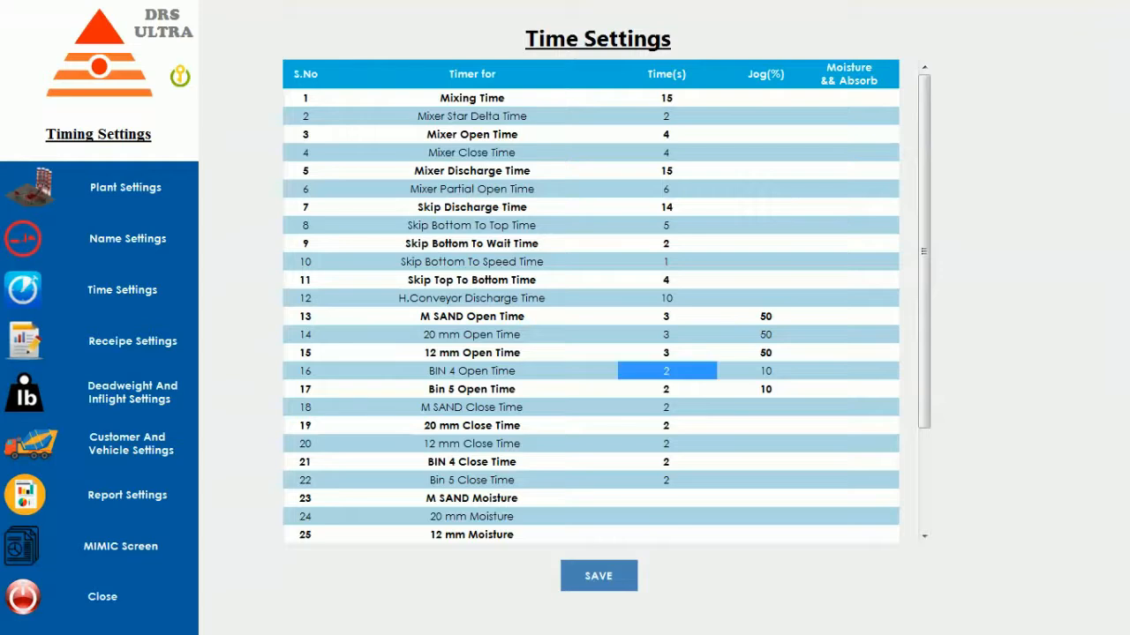
left_click(675, 371)
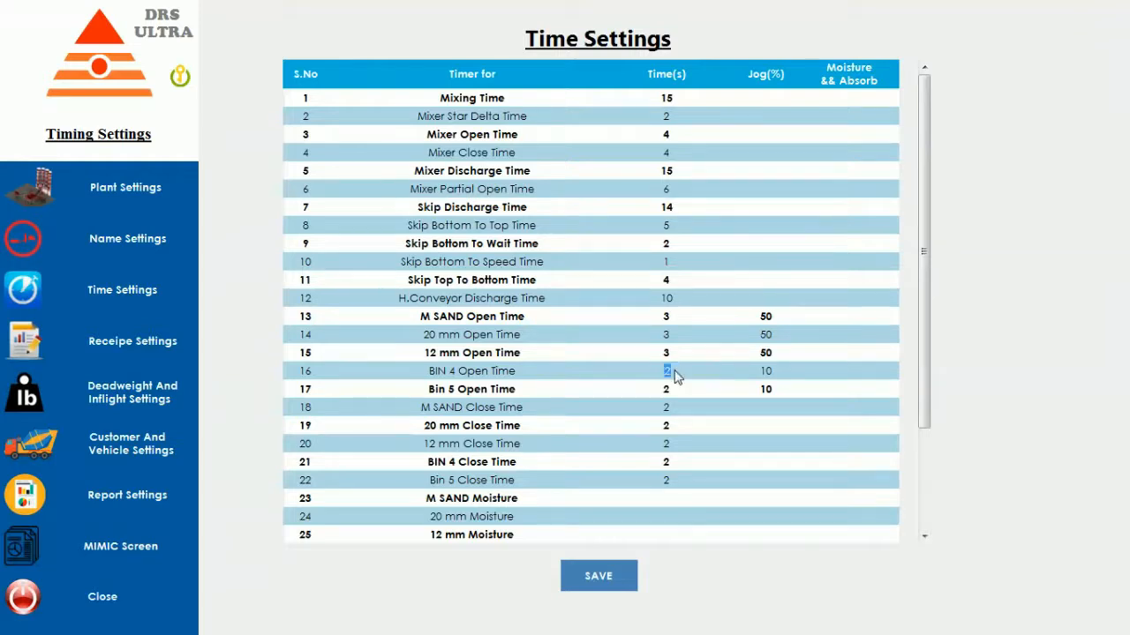
type("3")
left_click(766, 370)
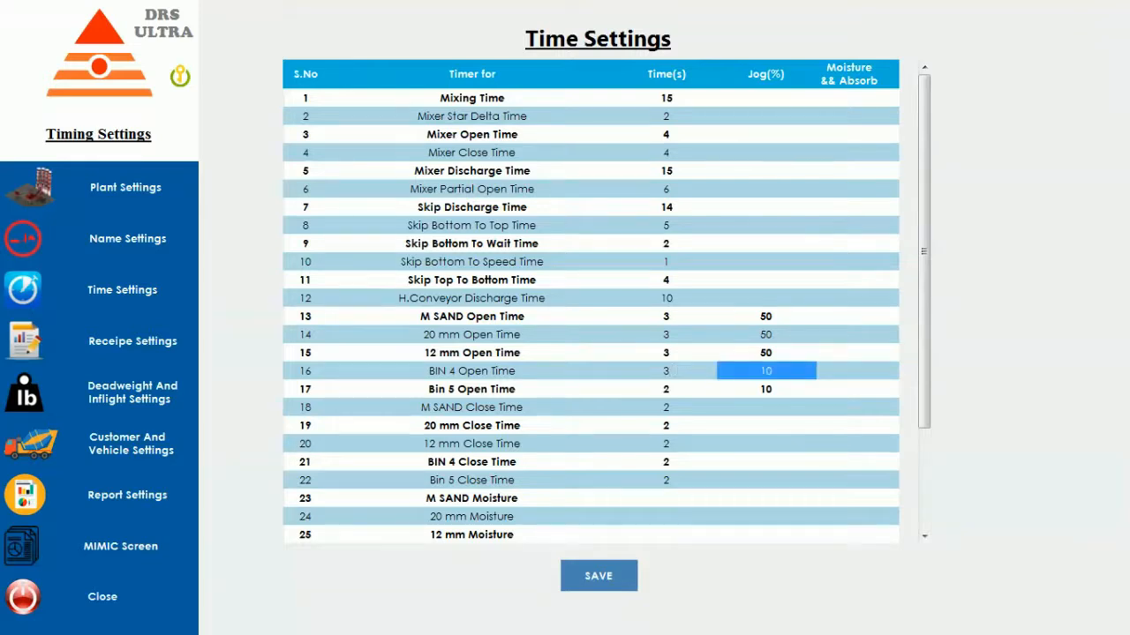
left_click(770, 373)
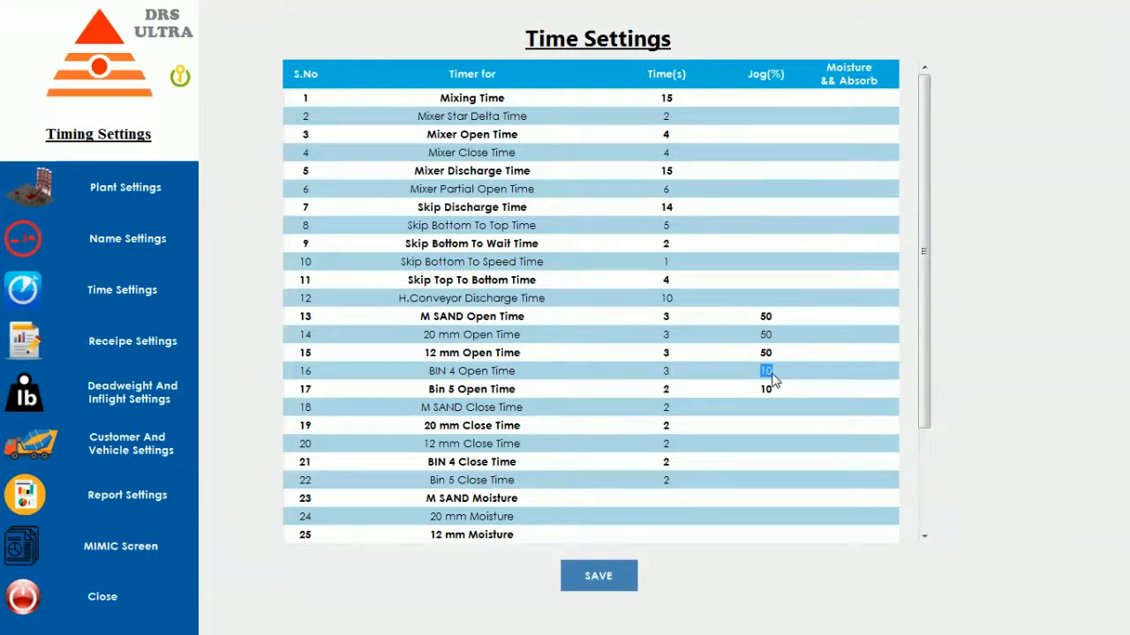
type("50")
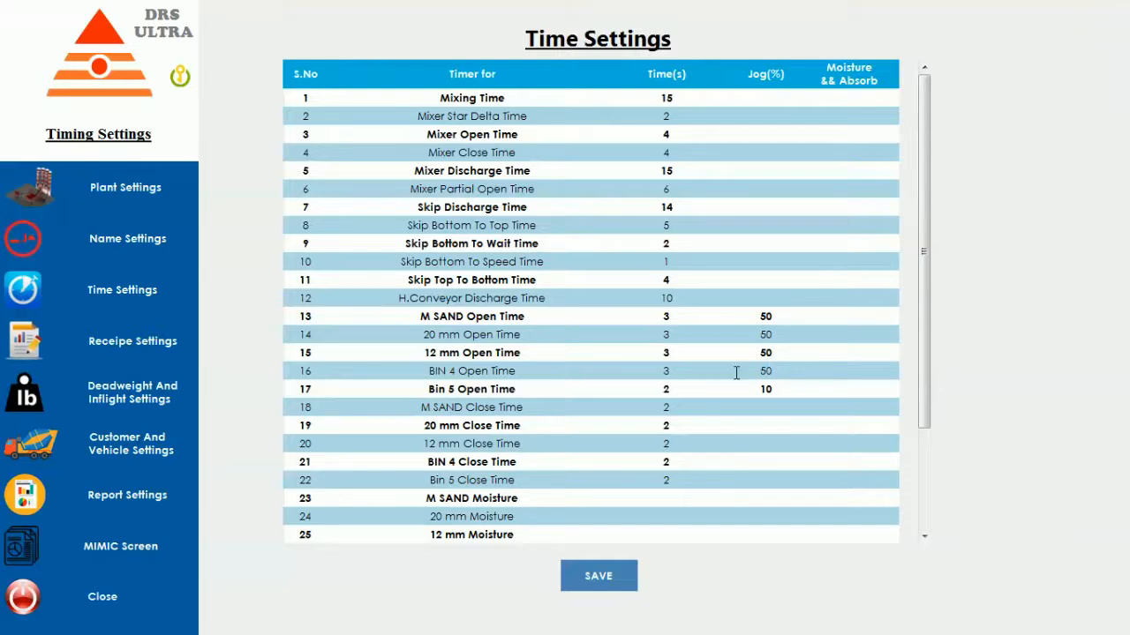
Set the Bin 5 Open Time to 3 seconds and its jog percentage to 50.
left_click(684, 389)
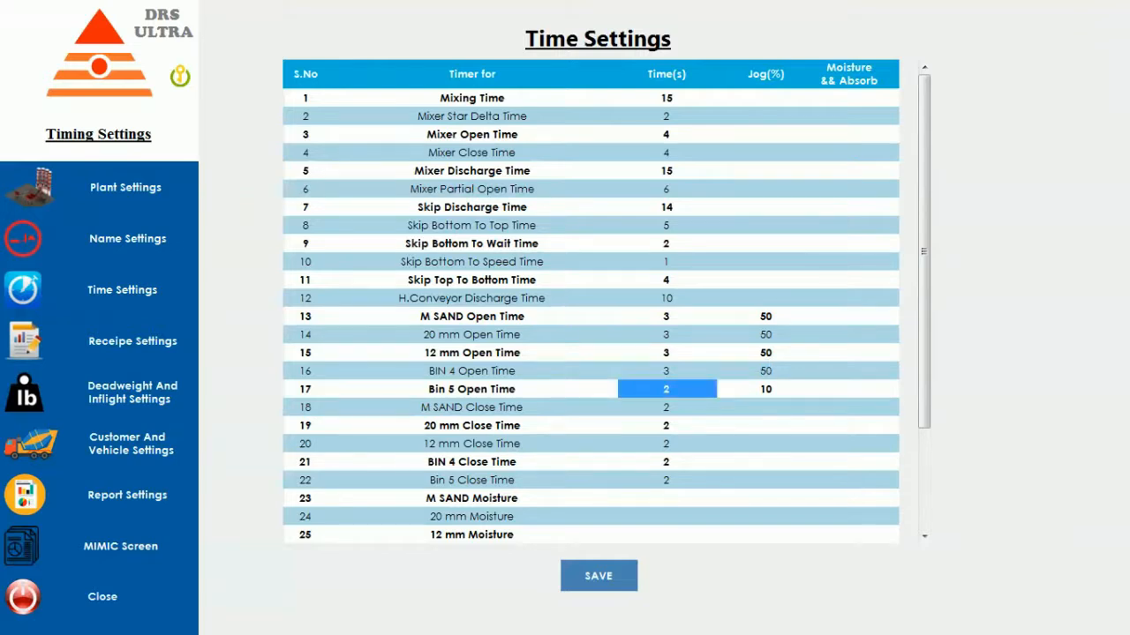
left_click(683, 388)
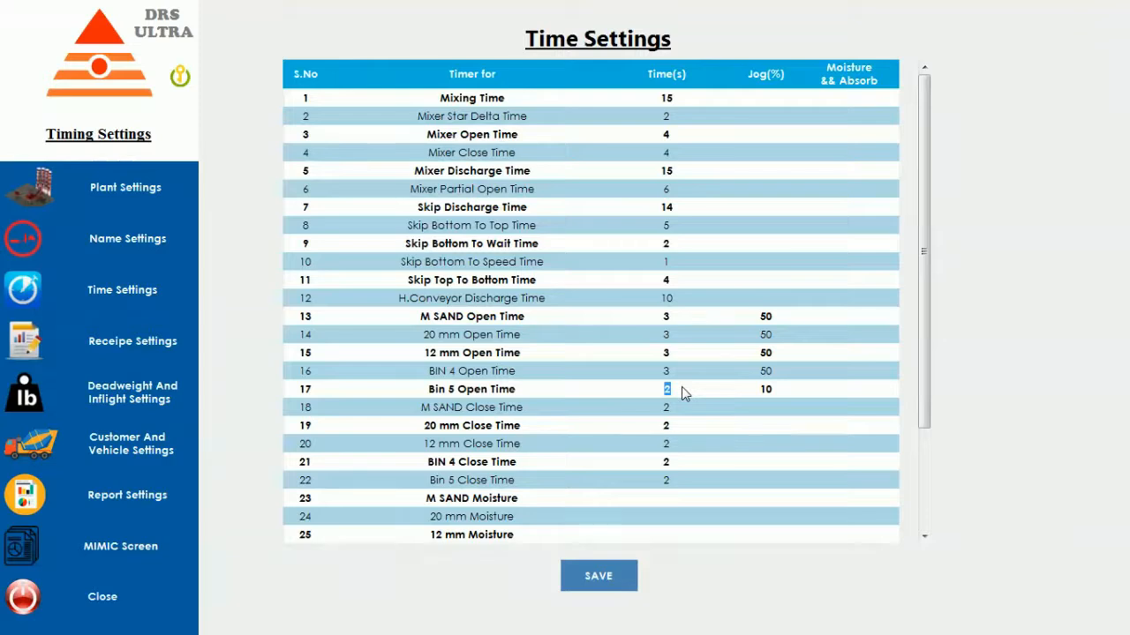
type("3")
left_click(789, 393)
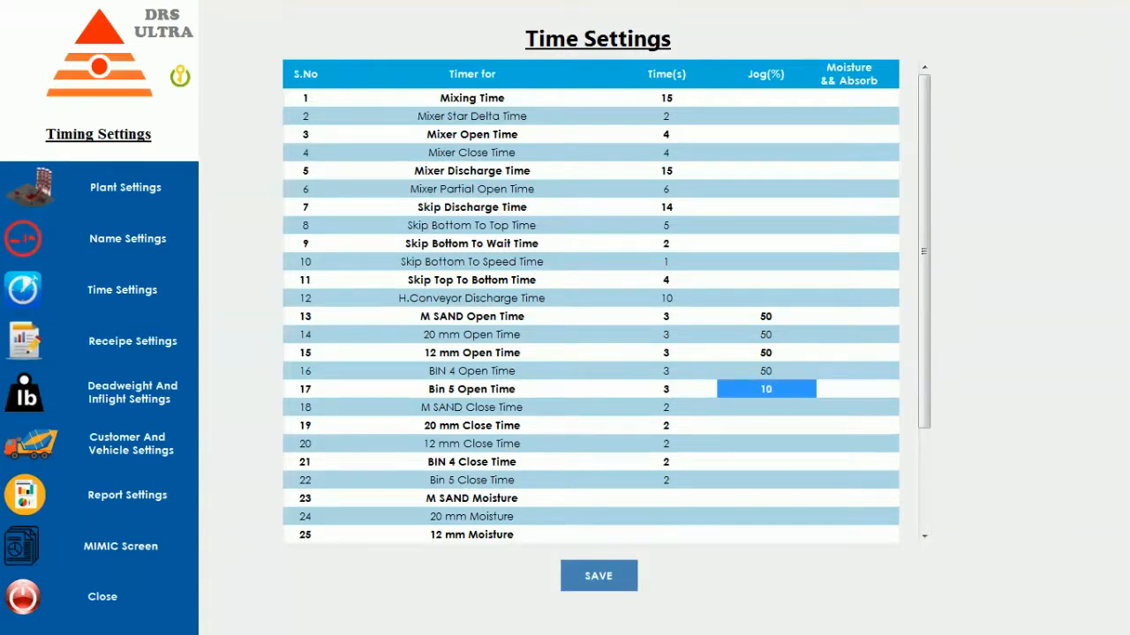
left_click(791, 396)
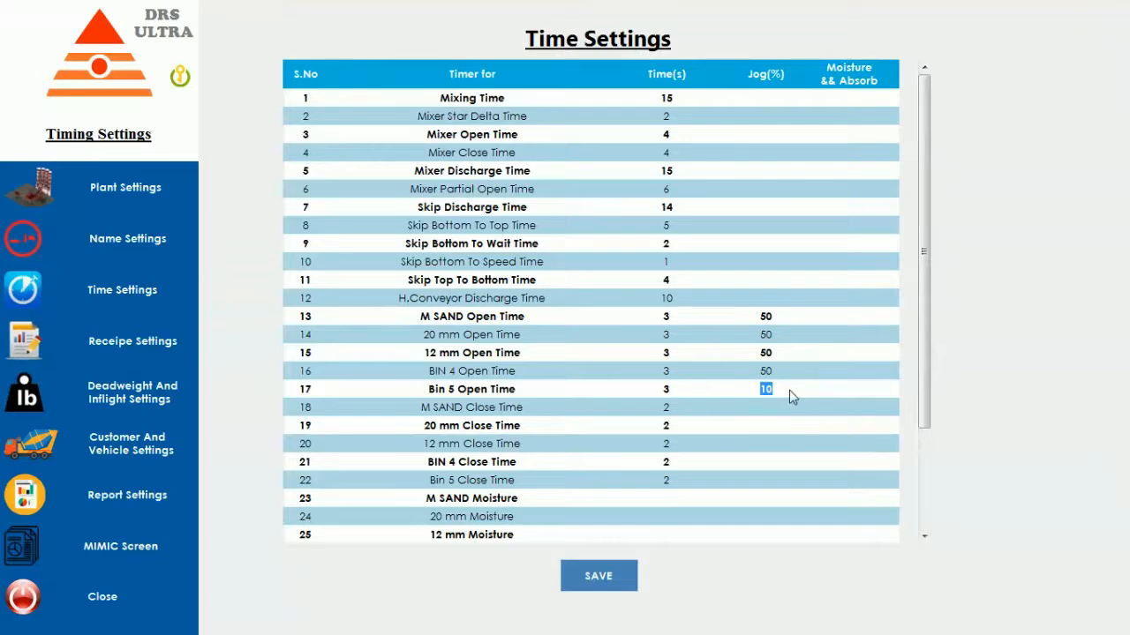
type("50")
Set the M SAND Close Time and the 20 mm Close Time to 1 second each.
left_click(671, 409)
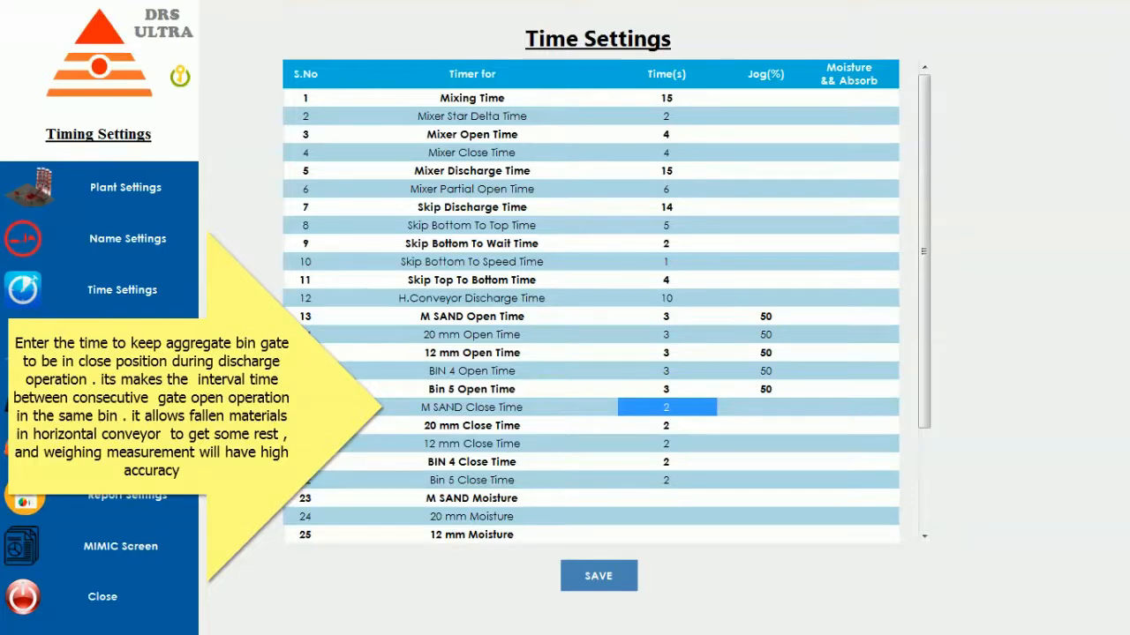
left_click(666, 408)
type("1")
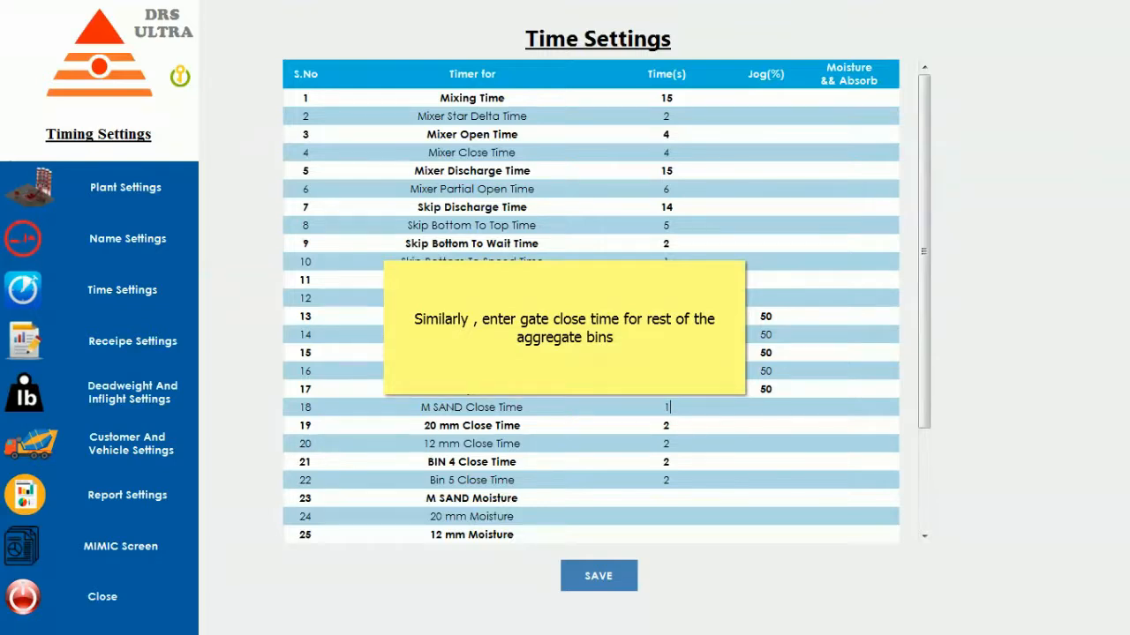
key("Return")
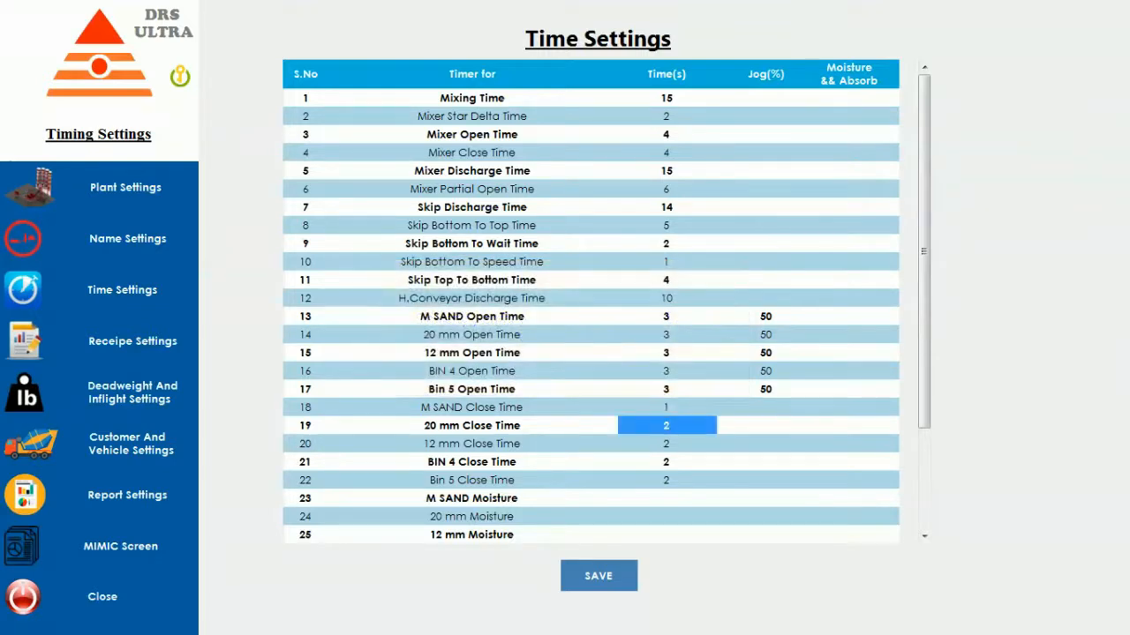
left_click(673, 427)
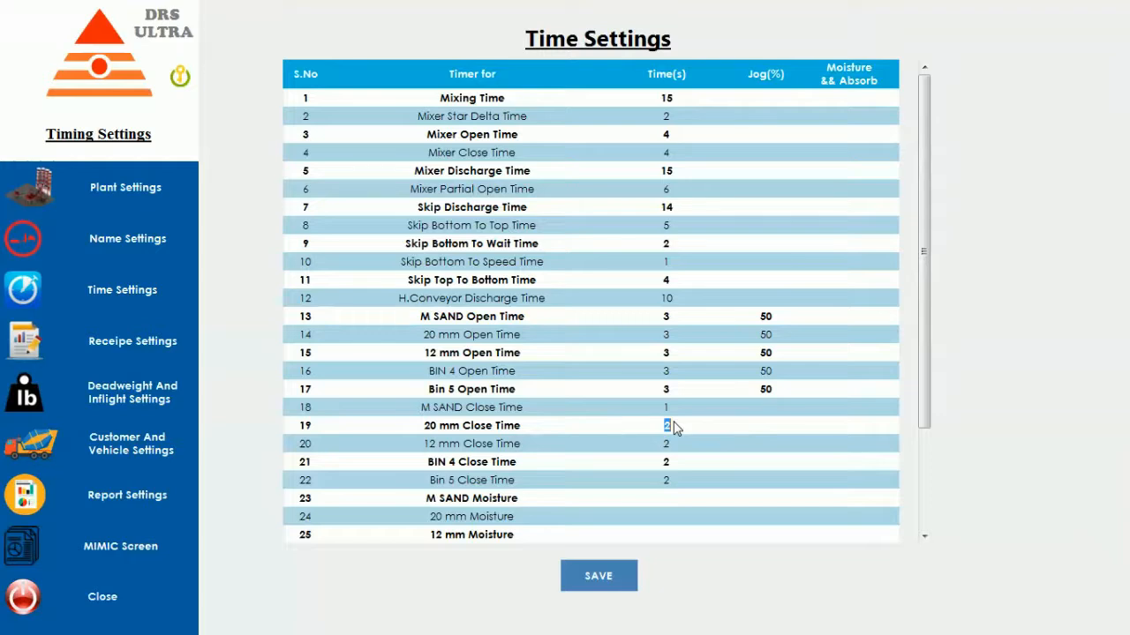
type("1")
key("Return")
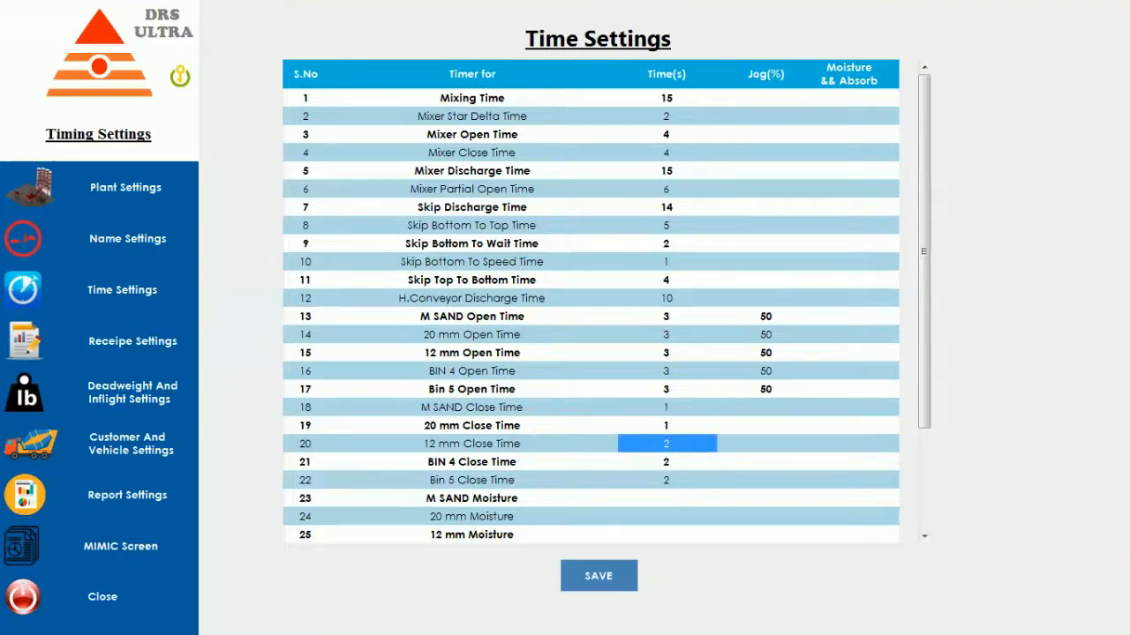
Set the 12 mm Close Time and the BIN 4 Close Time to 1 second each.
left_click(674, 444)
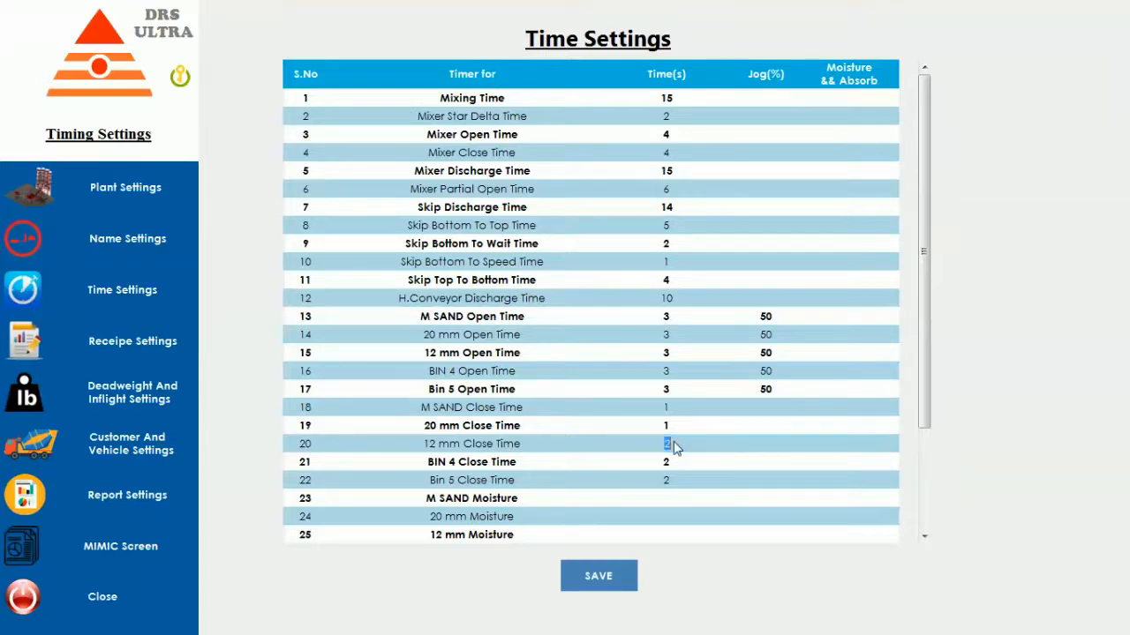
type("1")
key("Return")
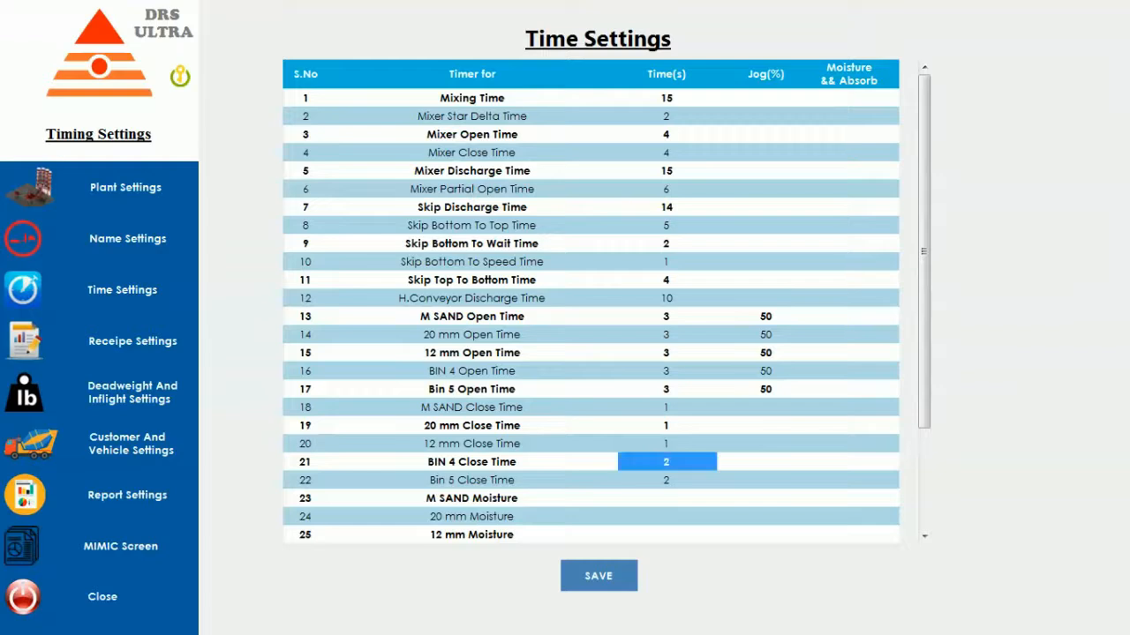
left_click(669, 462)
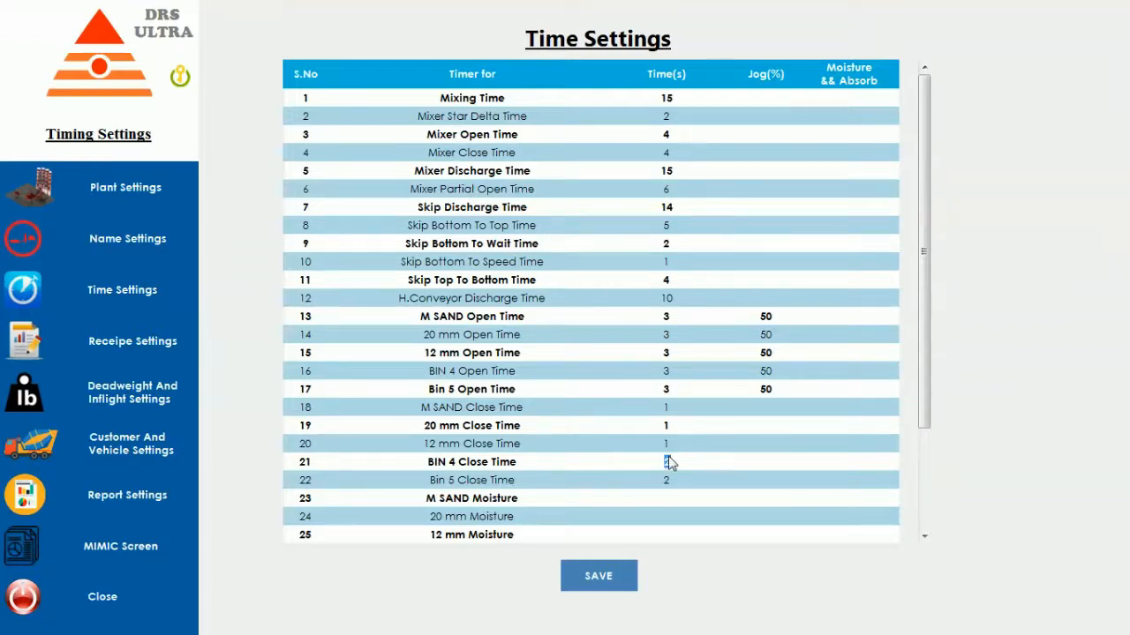
type("1")
key("Return")
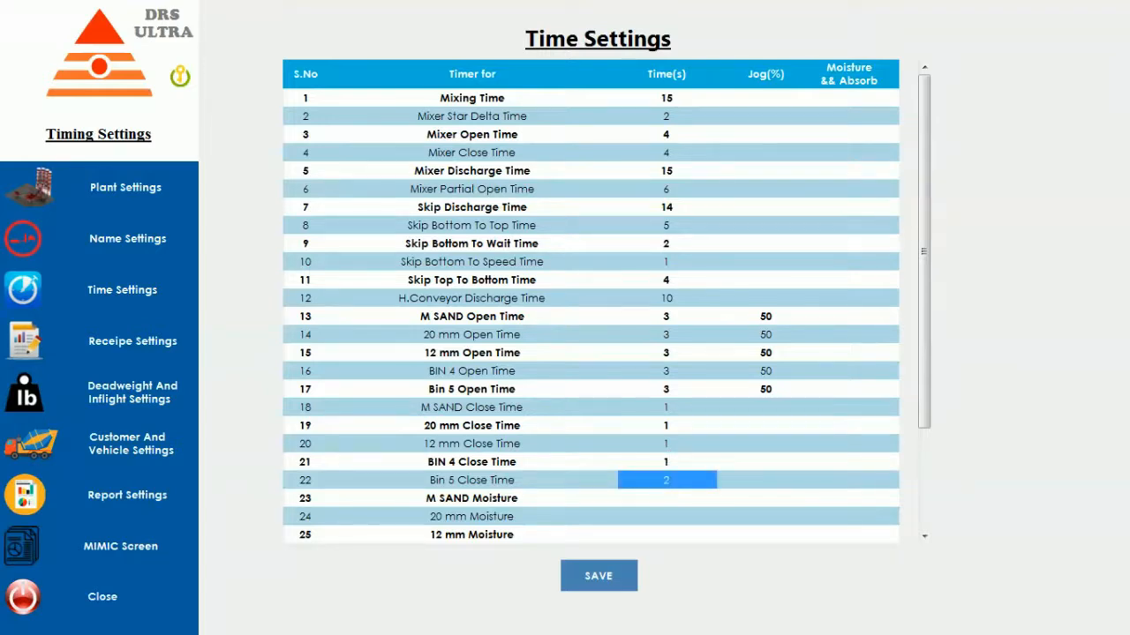
Set the Bin 5 Close Time to 1 second.
left_click(668, 475)
type("1")
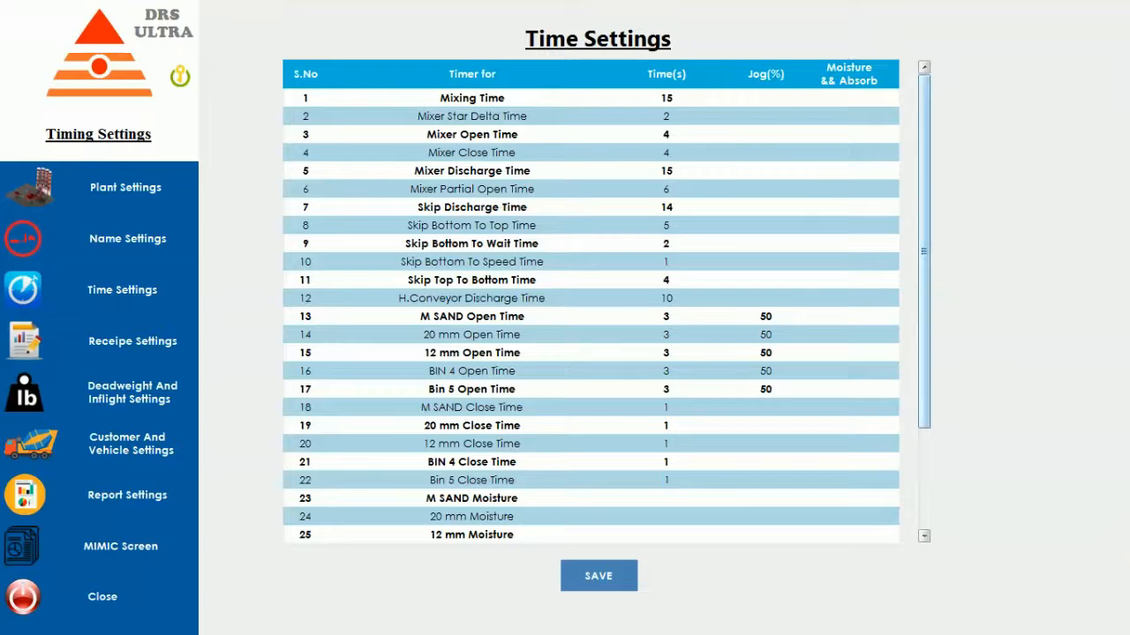
scroll(591, 317, "down", 3)
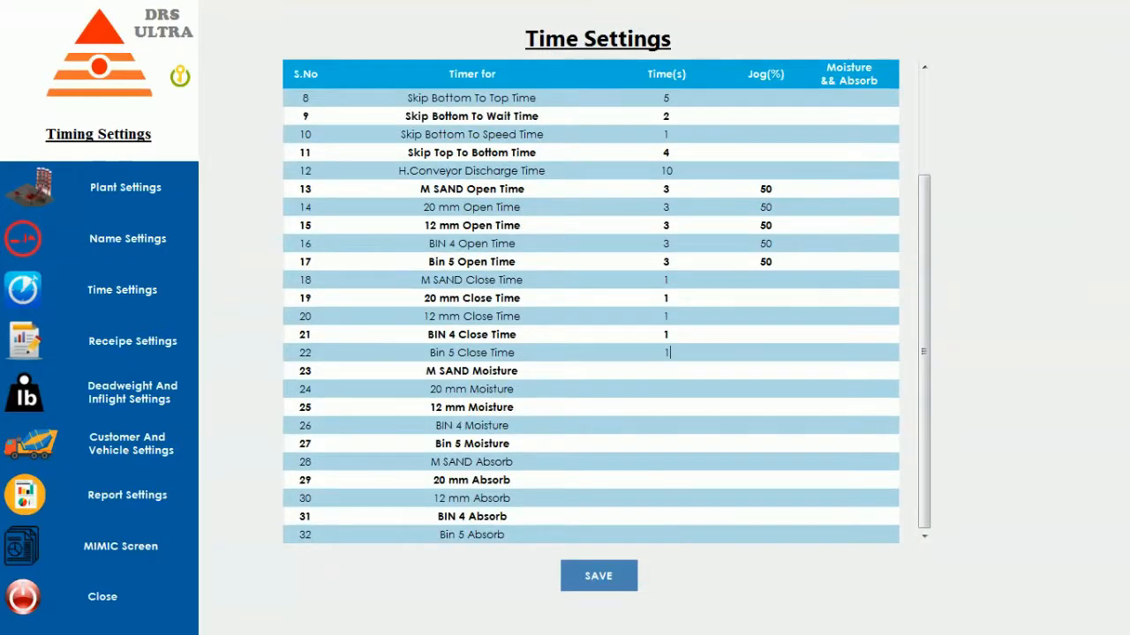